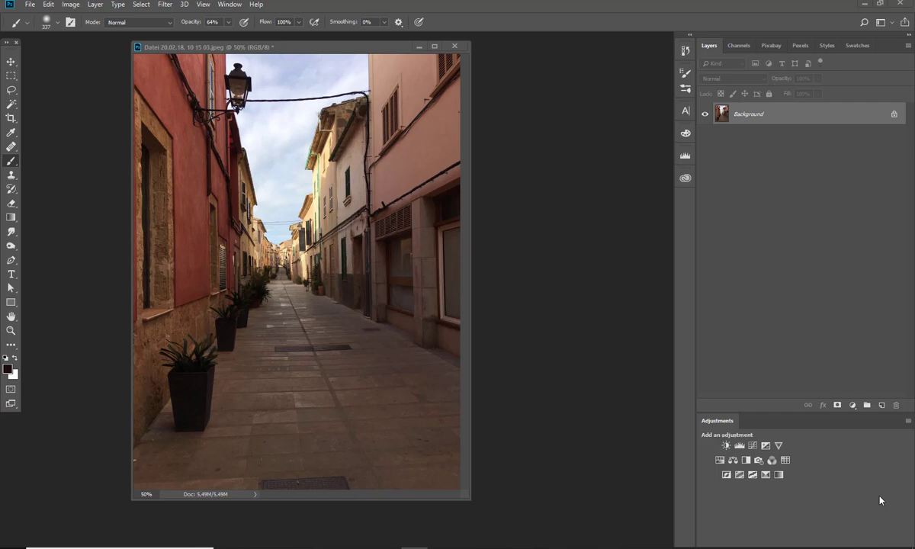
- Add a Curves adjustment layer and neutralise the warm cast by sampling the pavement as gray point
mouse_move(327, 51)
left_mouse_down()
mouse_move(304, 55)
mouse_move(342, 55)
left_mouse_up()
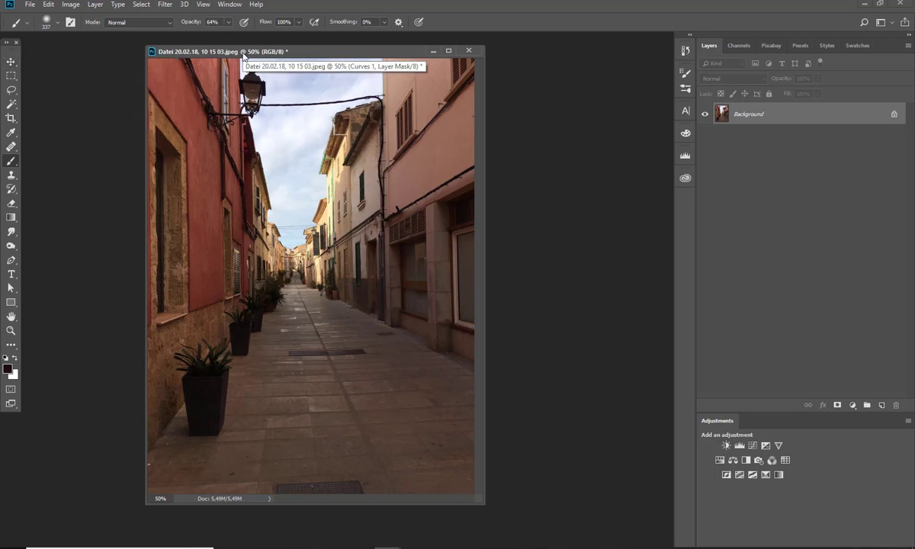
left_click_drag(244, 57, 243, 54)
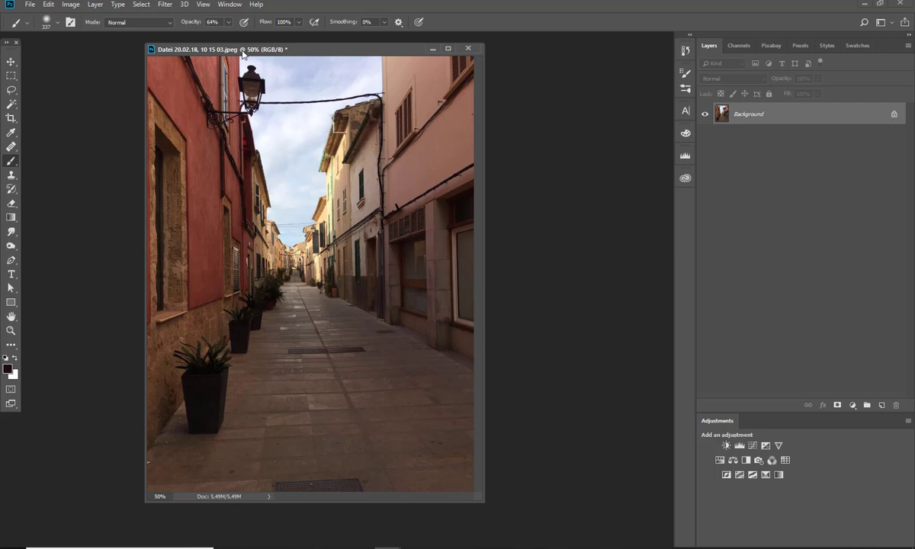
left_click_drag(242, 54, 316, 52)
left_click(10, 61)
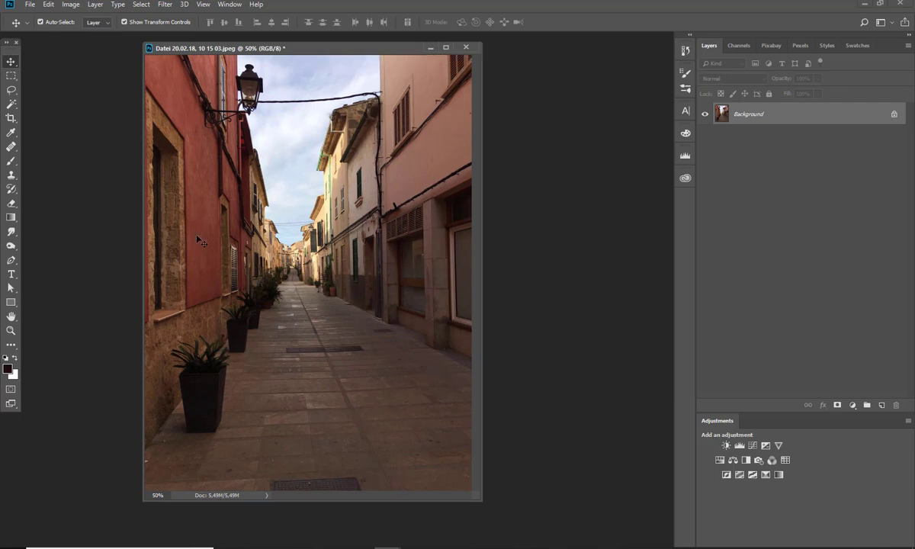
left_click_drag(334, 49, 333, 48)
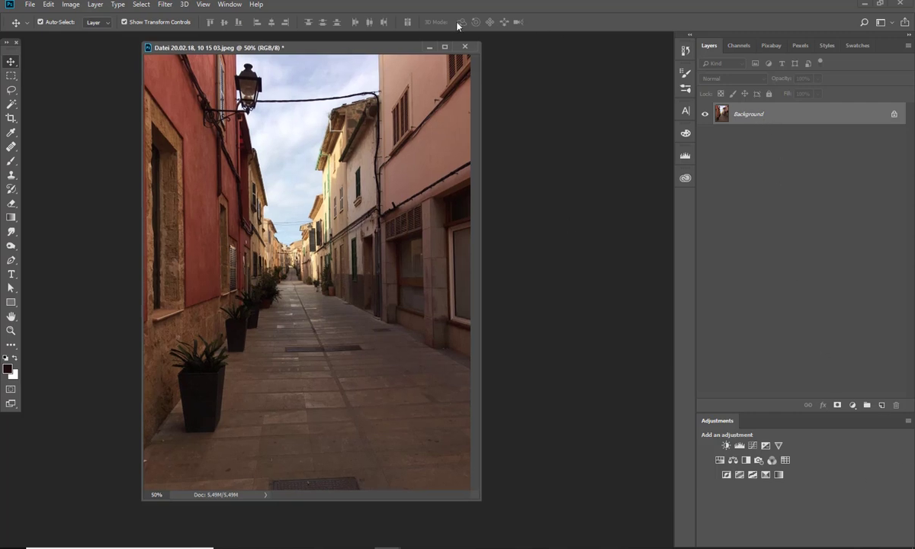
left_click_drag(353, 49, 373, 52)
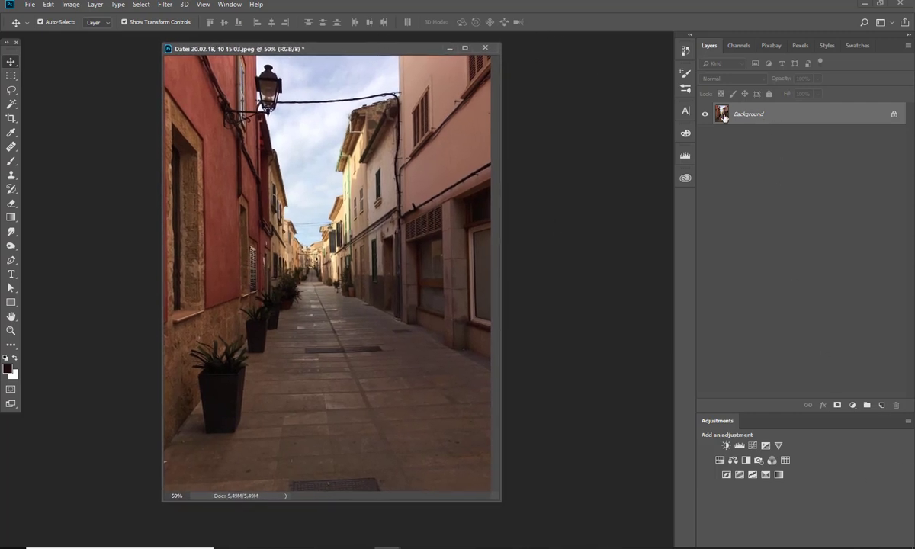
left_click(853, 405)
left_click(847, 266)
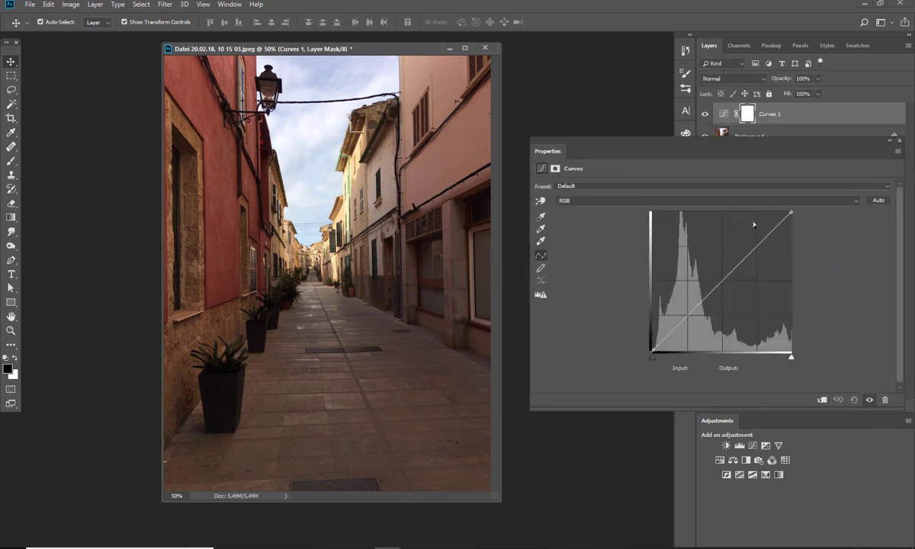
left_click(542, 230)
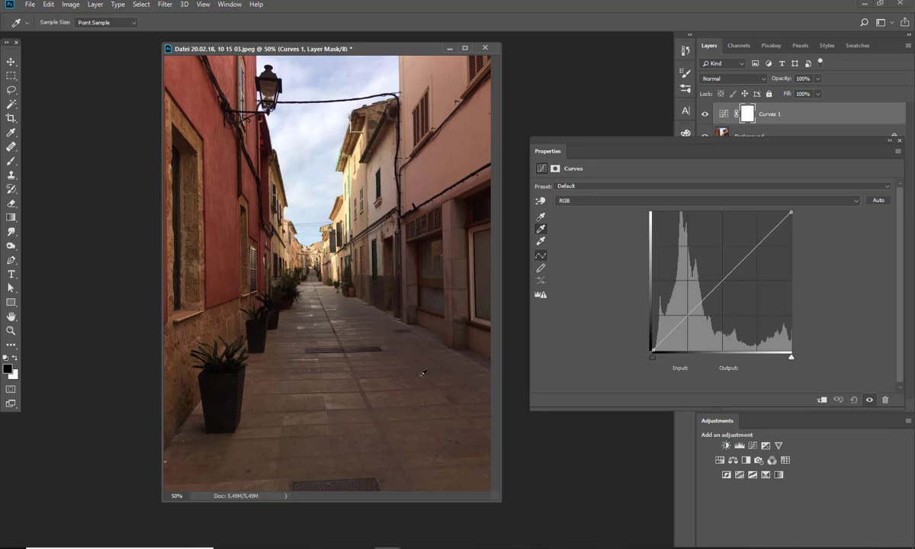
left_click(418, 365)
left_click(835, 136)
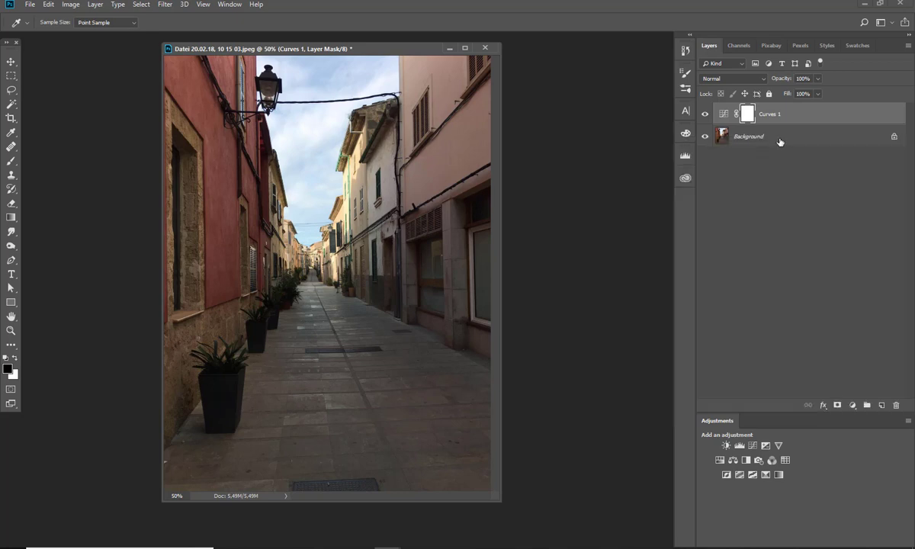
- Select the Curves and Background layers and flatten them into a single Background layer
key("v")
left_click(780, 137, "shift")
right_click(780, 138)
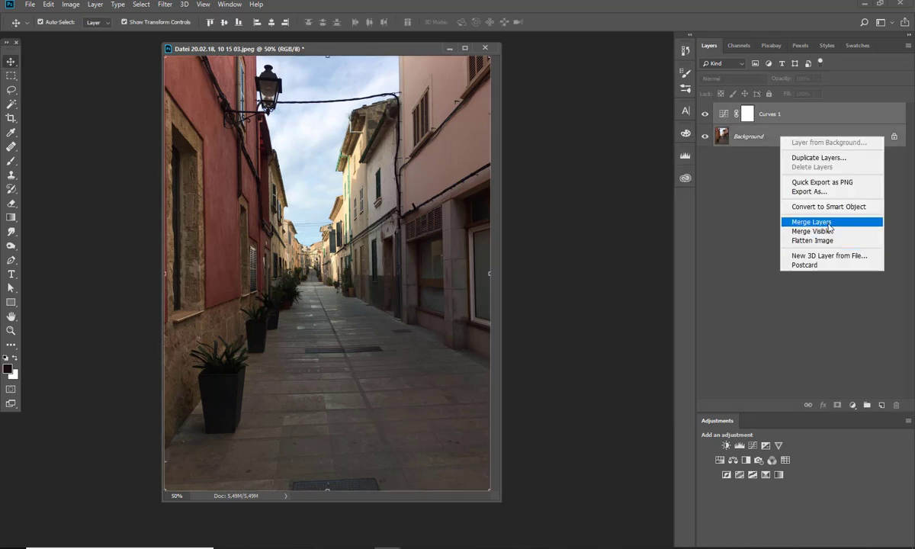
left_click(830, 241)
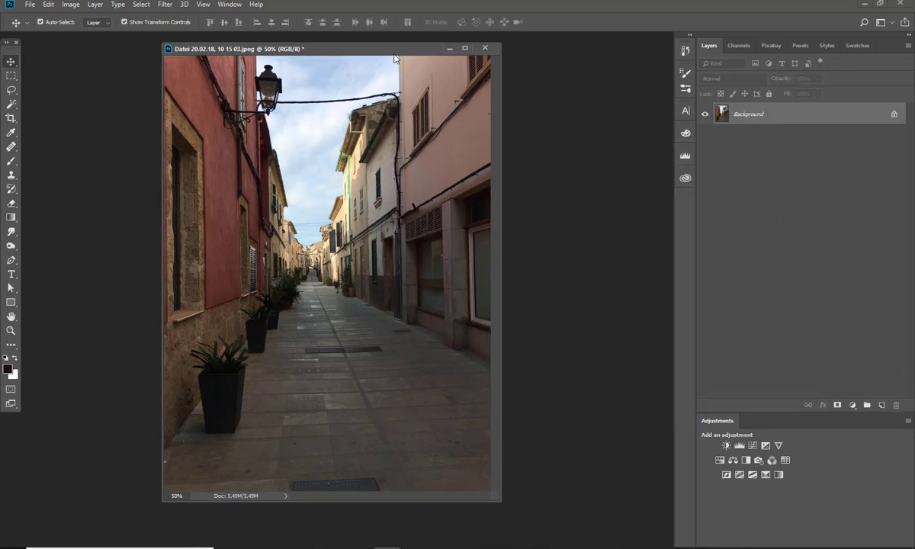
left_click_drag(391, 54, 391, 54)
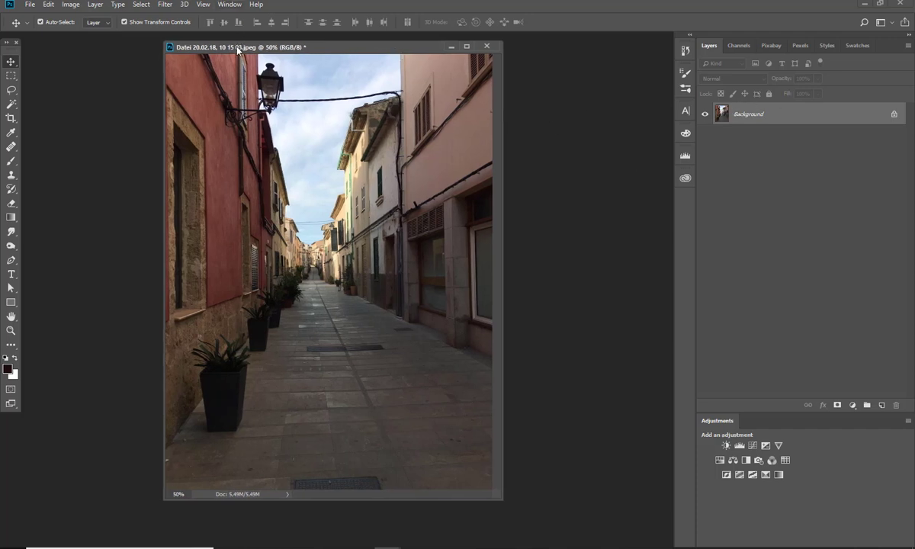
left_click_drag(239, 50, 236, 51)
- Open nbk-remembrance-gessopieces14 from the nbk-remembrance-gessopieces folder
left_click(30, 4)
left_click(34, 26)
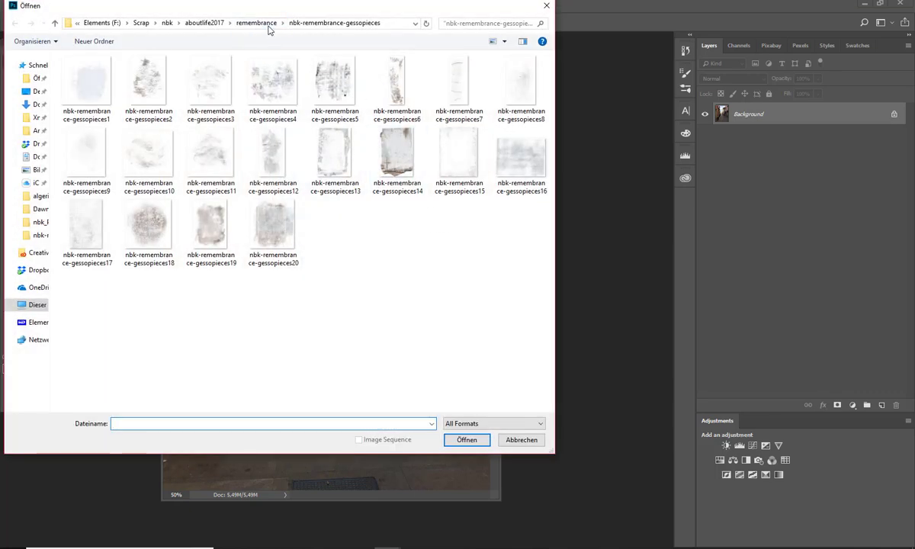
left_click(264, 24)
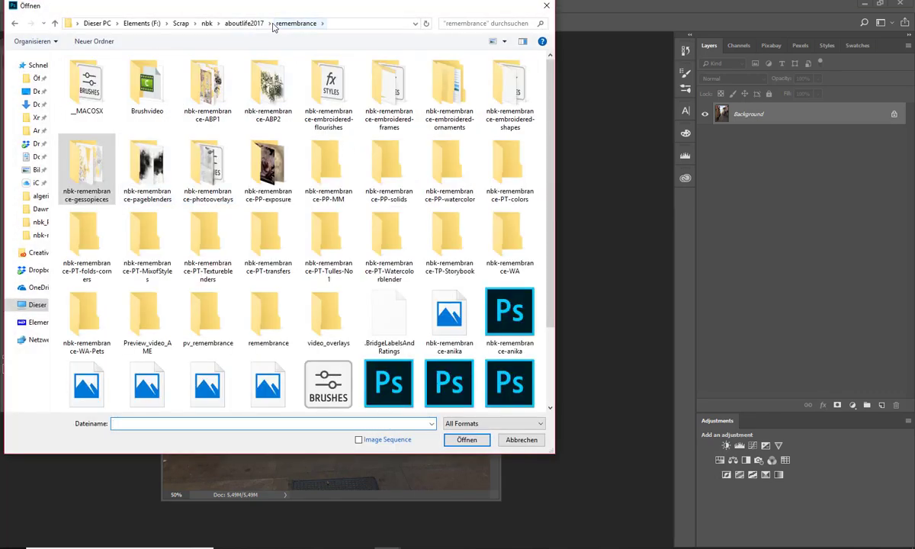
double_click(96, 169)
left_click(386, 152)
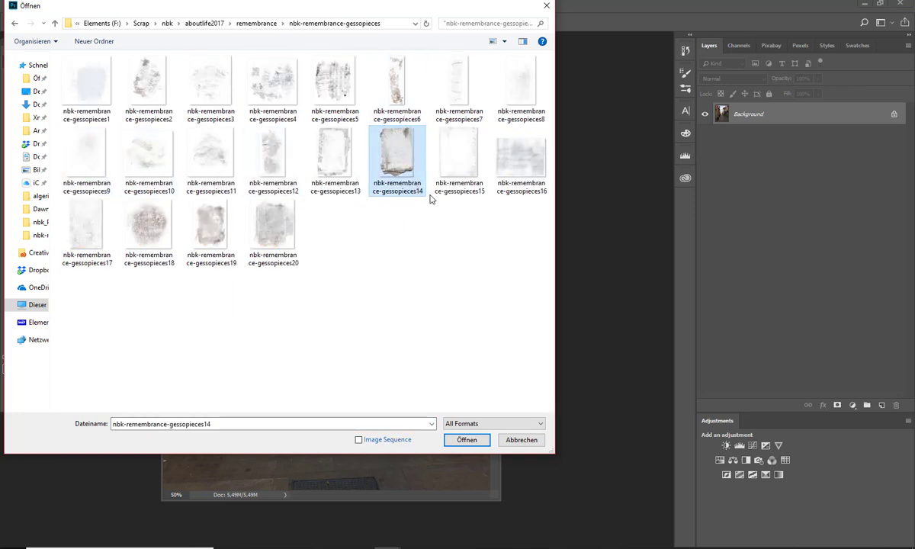
left_click(467, 440)
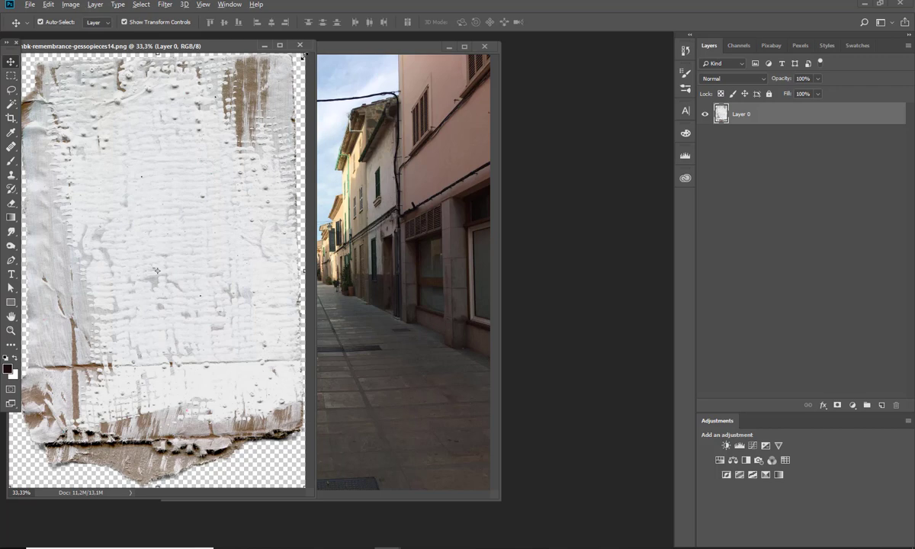
- Shrink the gesso texture to about 87% and drag it into the street photo as a new layer
key("ctrl+t")
left_click_drag(304, 54, 224, 172)
left_click(493, 23)
left_click_drag(158, 241, 329, 222)
left_click(131, 49)
left_click(265, 46)
- Scale the texture to 144% and position it to cover most of the alley
left_click_drag(370, 195, 346, 159)
left_click_drag(395, 363, 421, 403)
left_click_drag(386, 320, 416, 376)
left_click_drag(449, 460, 461, 477)
left_click_drag(421, 316, 431, 327)
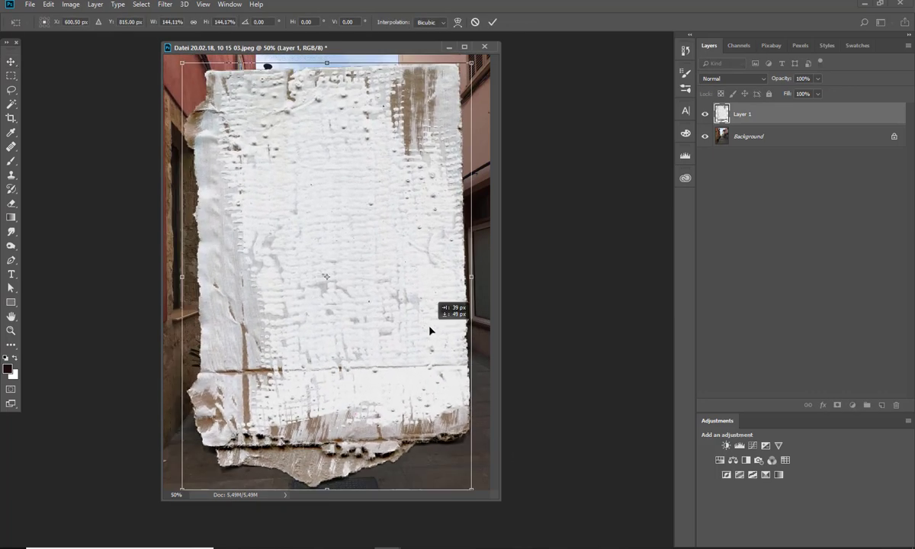
left_click(493, 22)
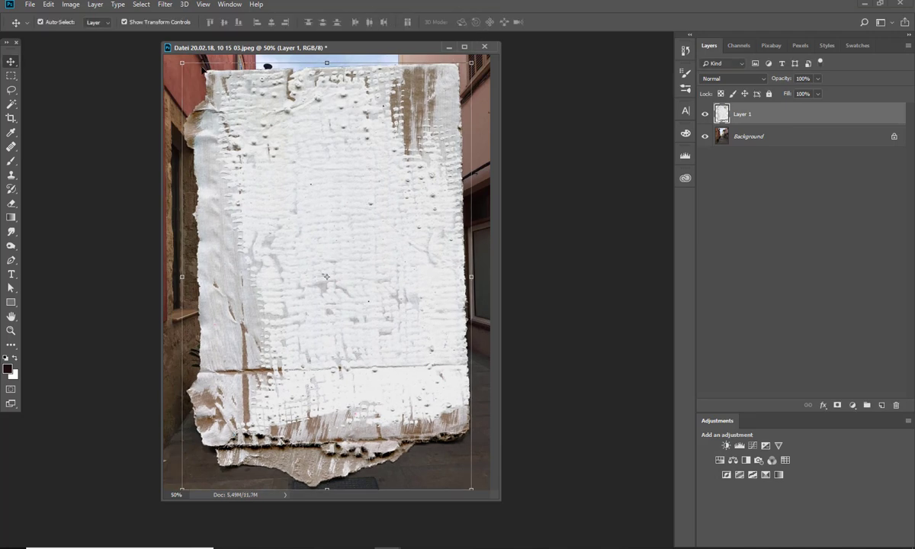
left_click_drag(328, 196, 321, 190)
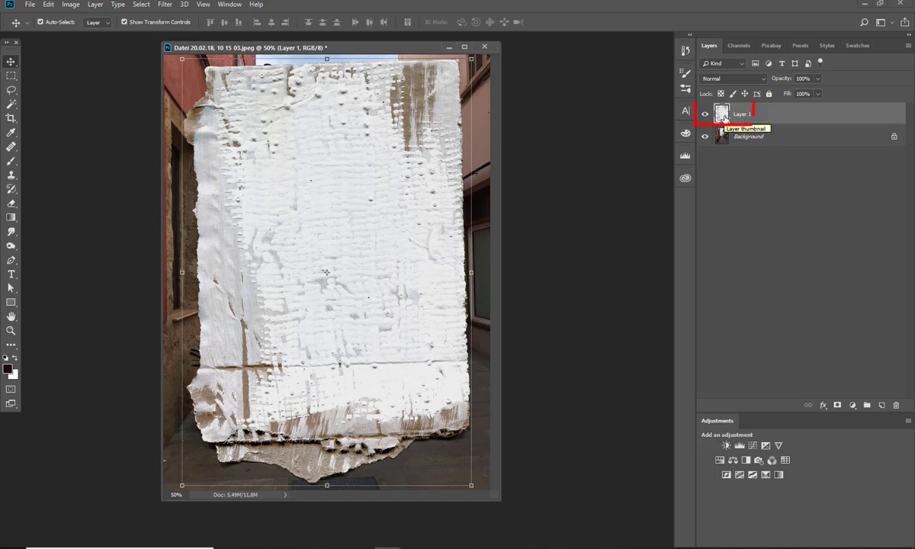
- Load Layer 1's torn-paper shape as a selection and save it as channel 'vintage'
left_click(723, 116, "ctrl")
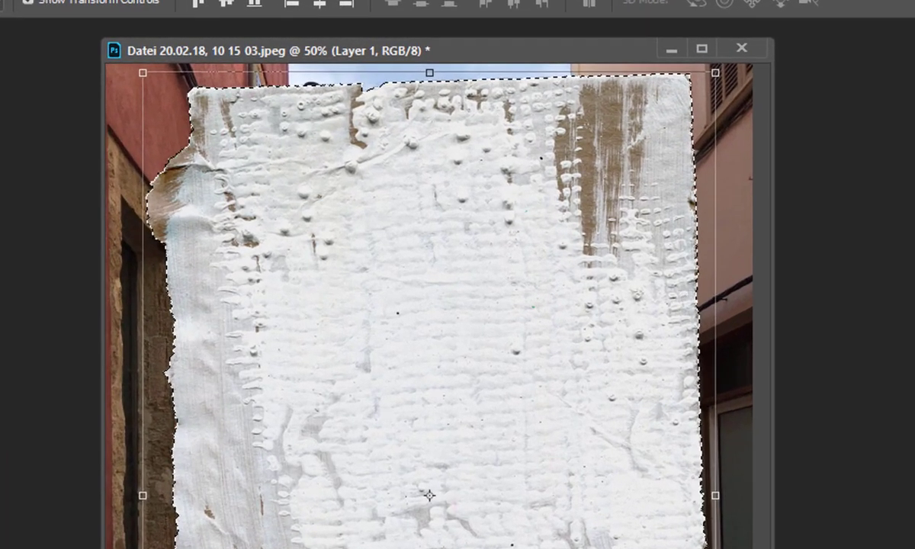
key("alt+s")
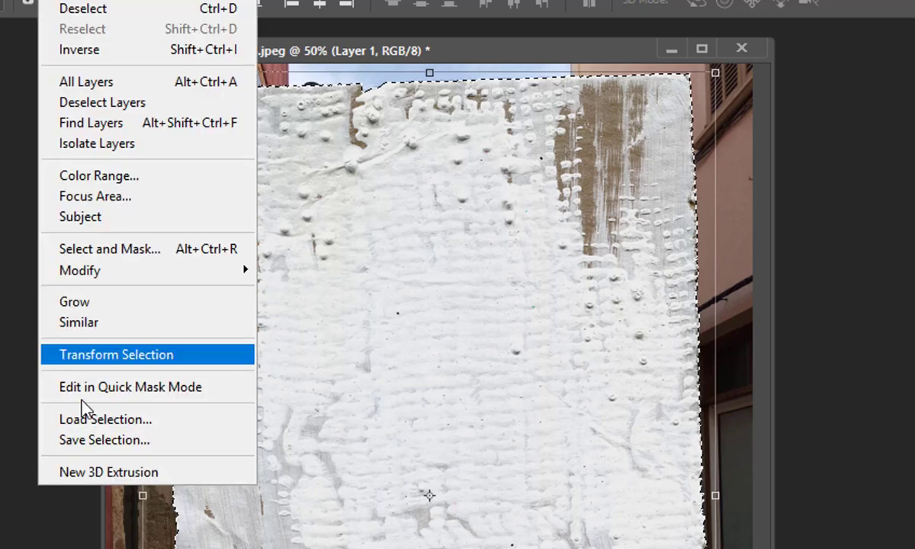
left_click(76, 440)
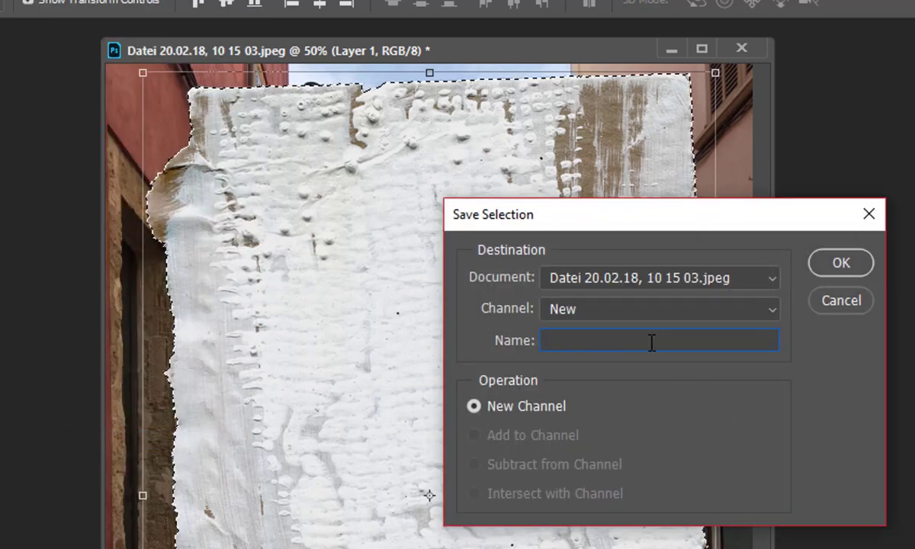
type("vintage")
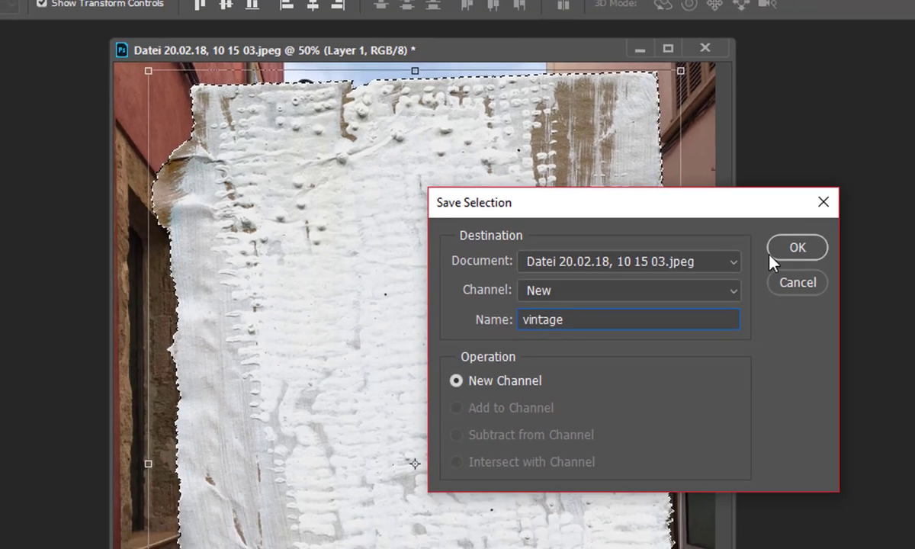
left_click(842, 262)
- Mask the street photo layer with the torn-paper selection, then reselect Layer 1
left_click(748, 141)
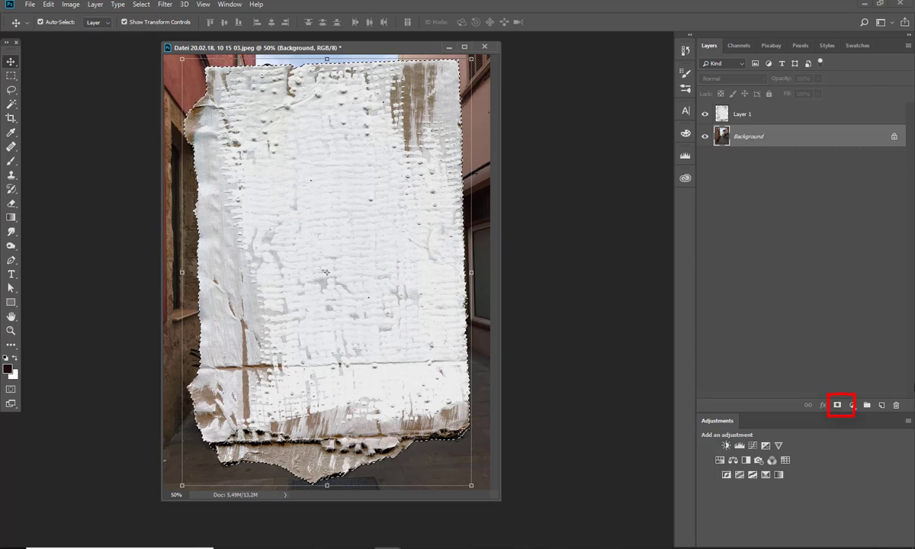
left_click(838, 406)
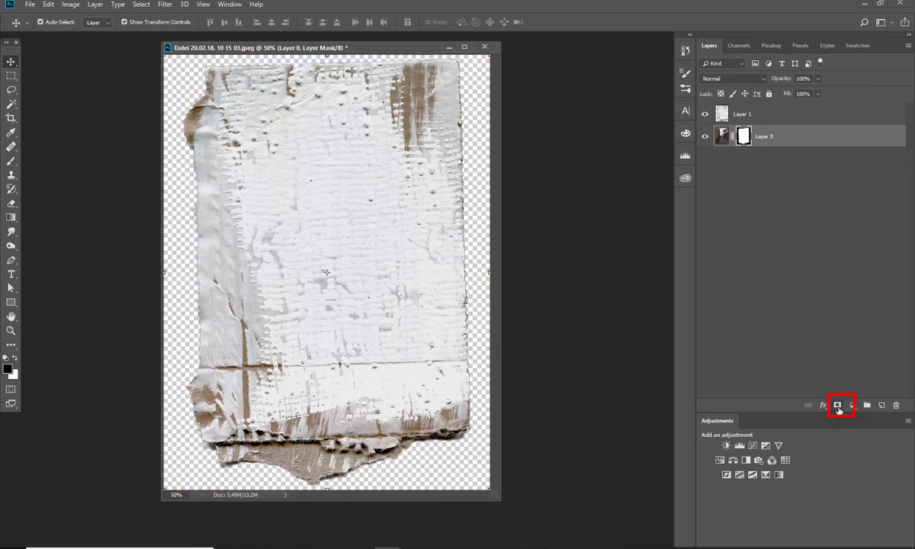
left_click(704, 113)
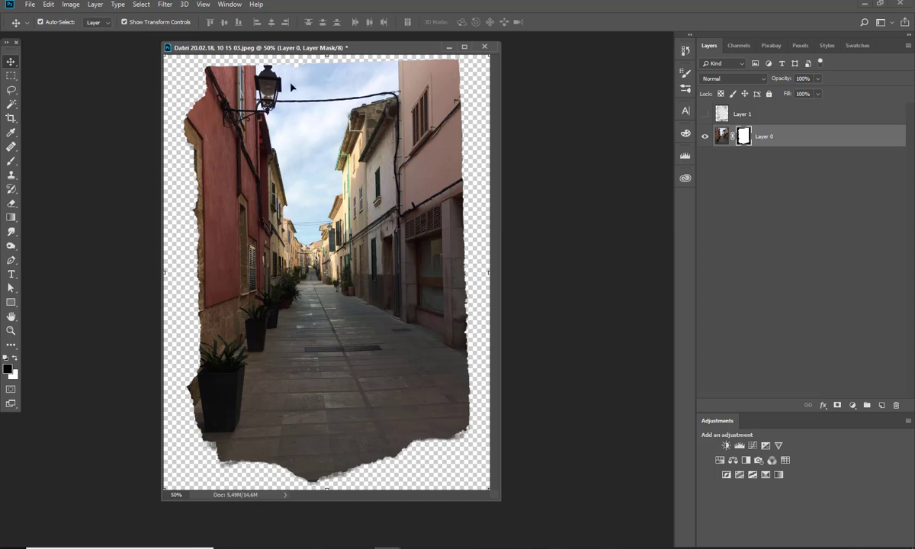
left_click(705, 114)
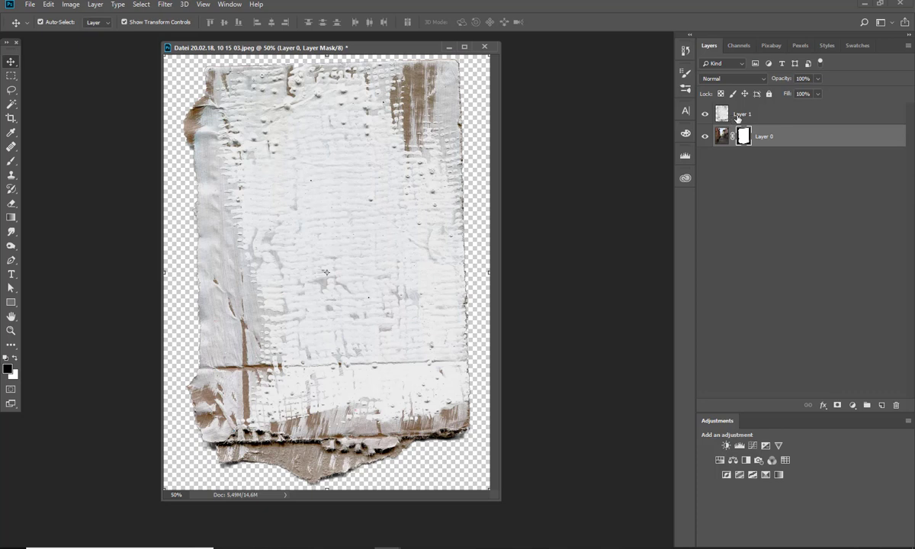
left_click(738, 116)
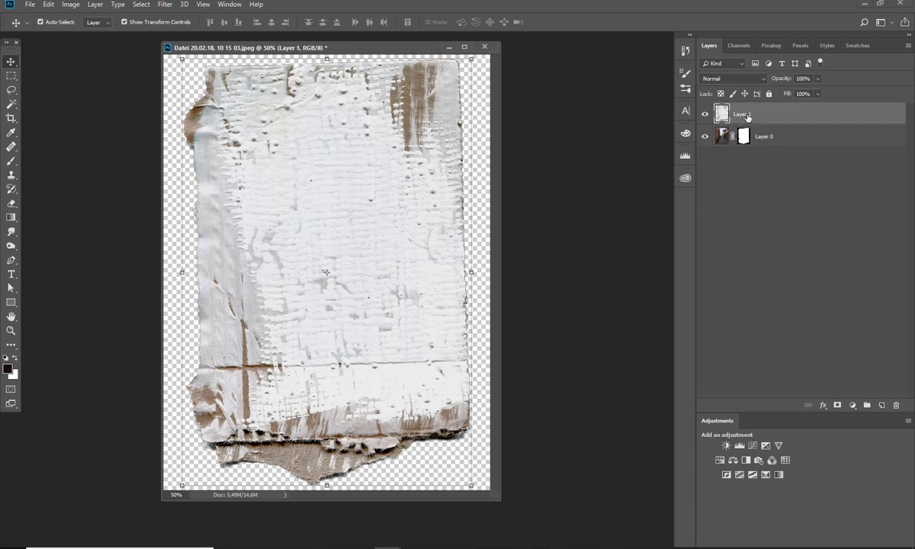
- Set Layer 1's blend mode to Multiply and start Image > Adjustments > HDR Toning
left_click(725, 80)
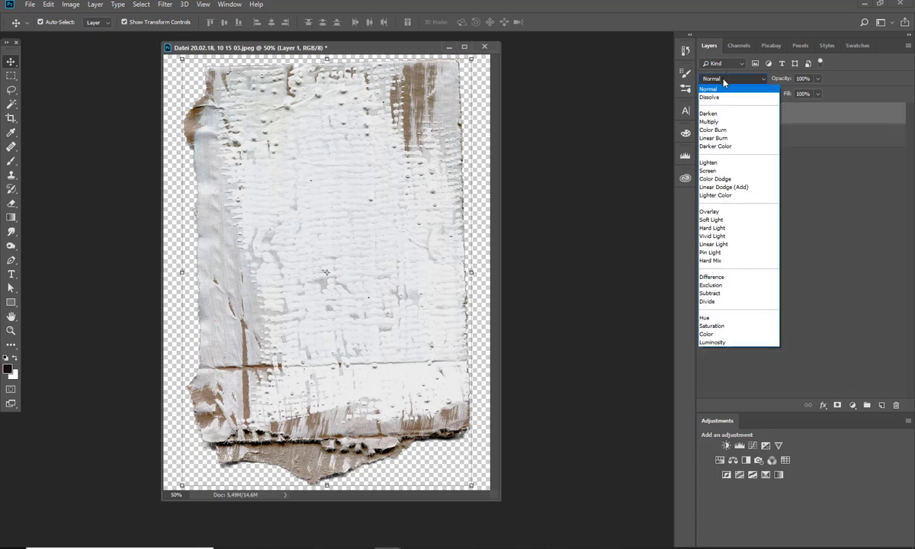
left_click(722, 118)
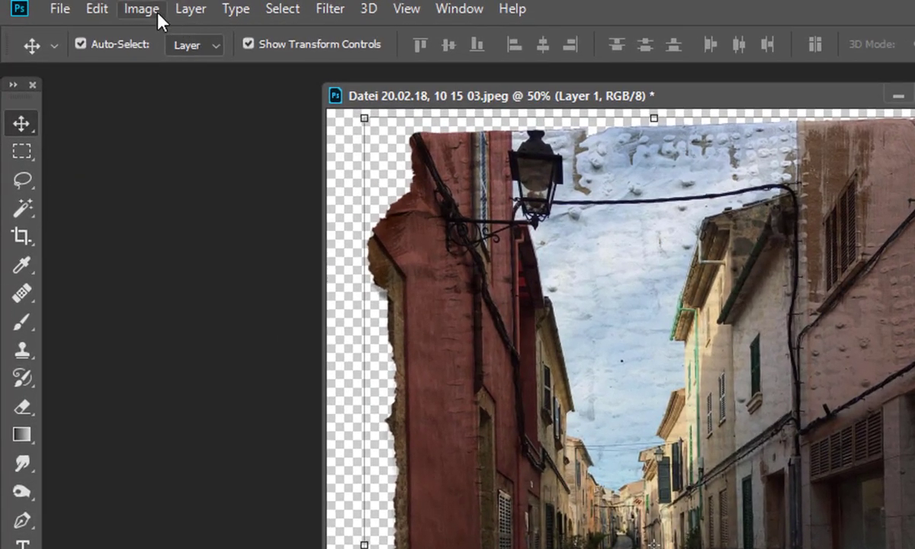
left_click(72, 5)
mouse_move(156, 70)
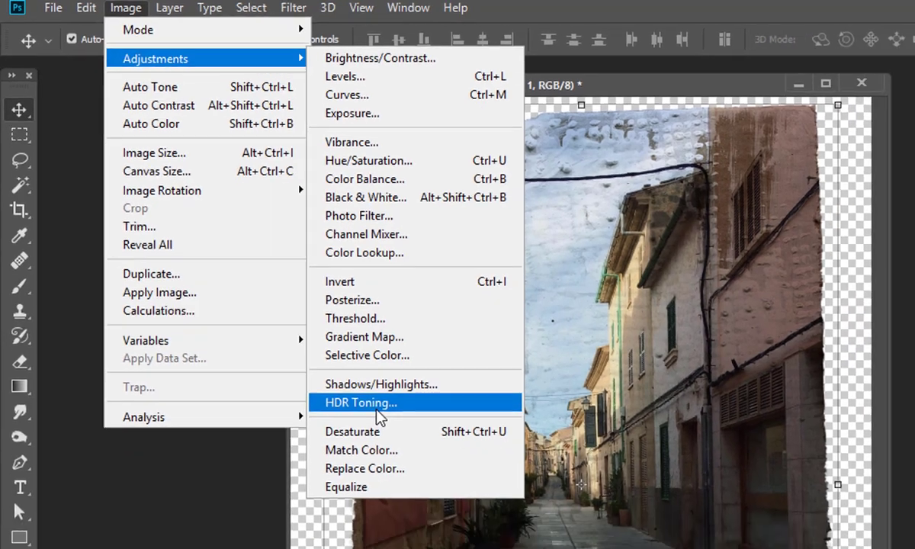
left_click(376, 409)
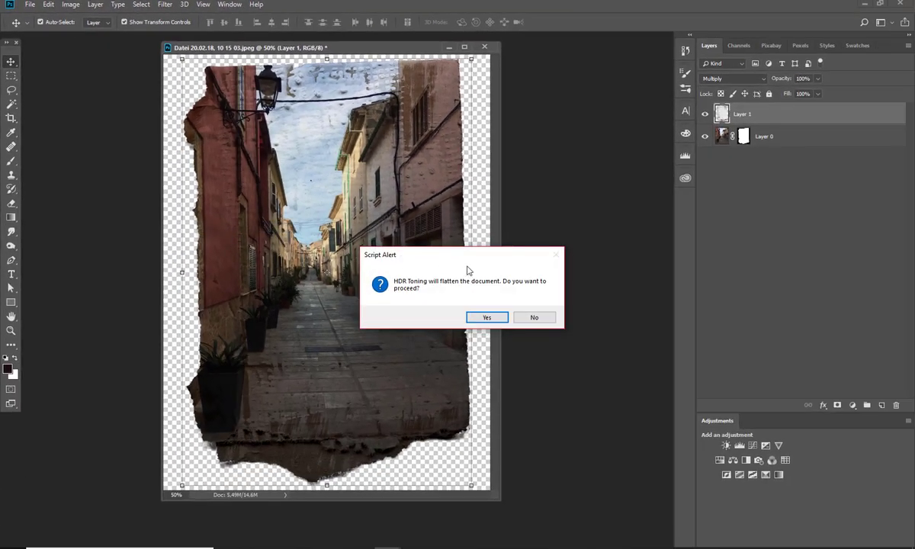
- Accept flattening and apply Local Adaptation HDR Toning: radius 207 px, strength 1,35, exposure -0,32, detail +118
left_click(492, 319)
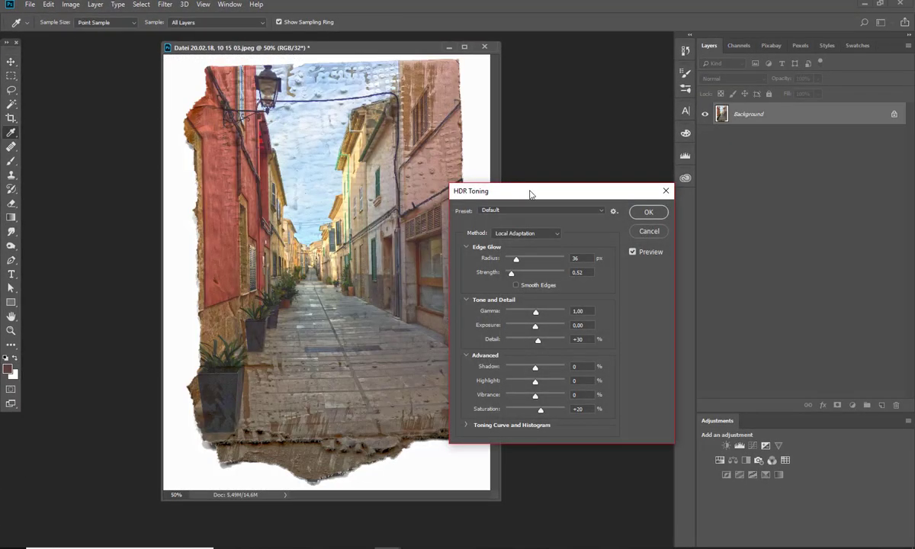
left_click_drag(531, 195, 537, 162)
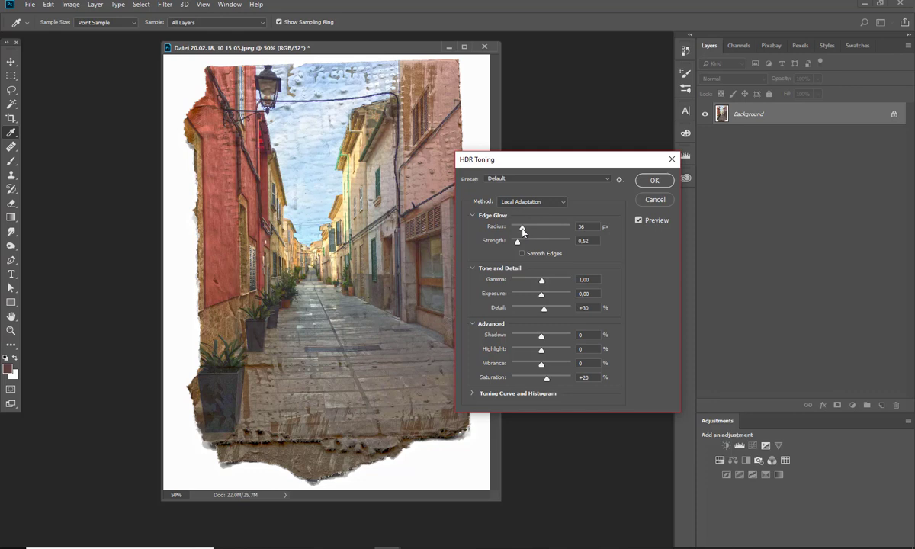
left_click_drag(522, 230, 556, 231)
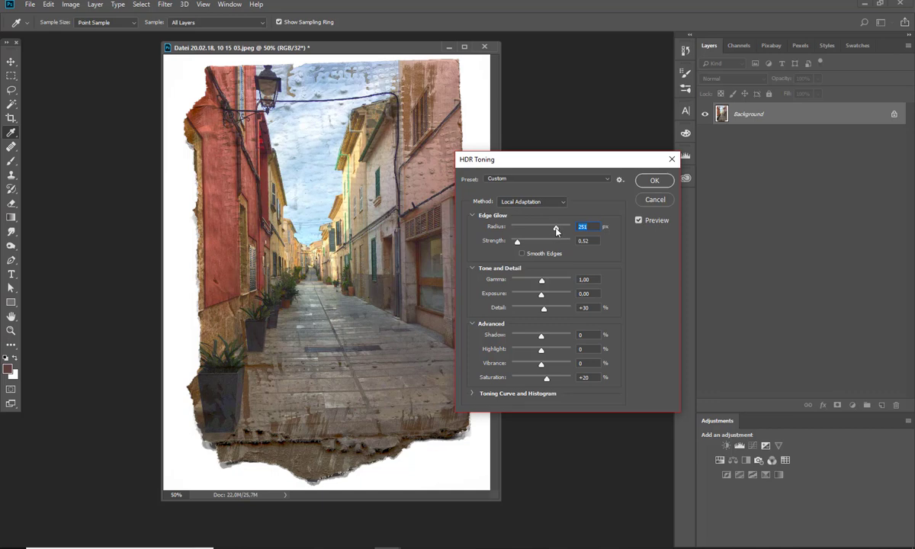
left_click_drag(556, 230, 529, 245)
mouse_move(541, 297)
left_mouse_down()
mouse_move(552, 298)
mouse_move(529, 298)
mouse_move(539, 298)
left_mouse_up()
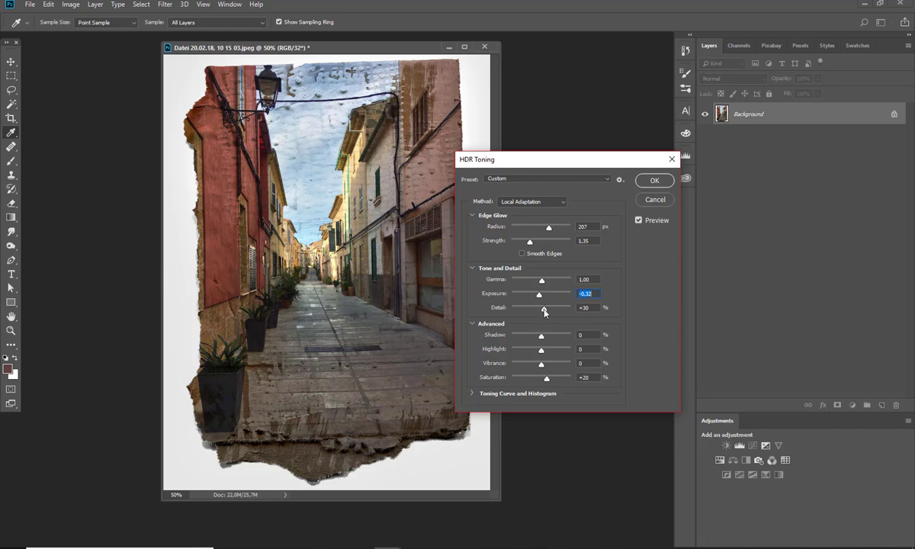
left_click_drag(545, 309, 554, 311)
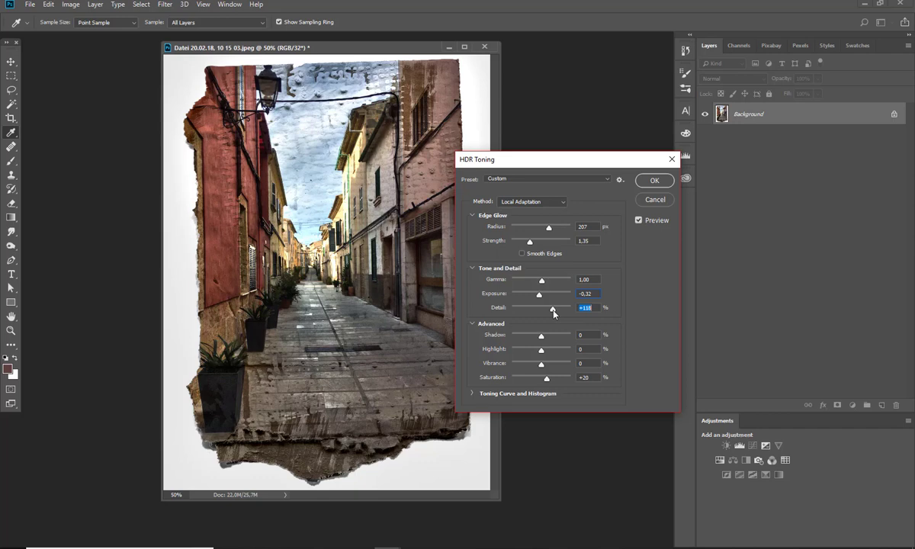
left_click(665, 182)
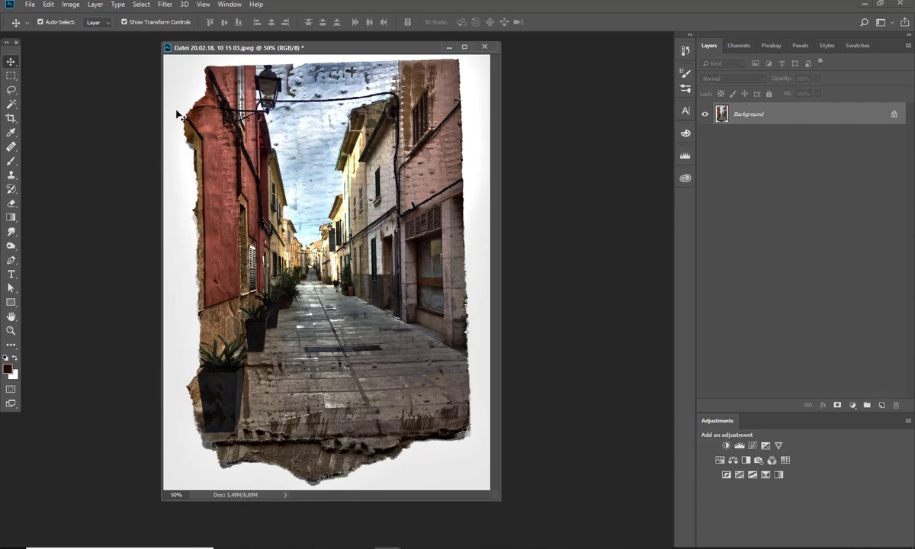
- Load the vintage channel as a selection and add a layer mask to Layer 0 from it
left_click(140, 4)
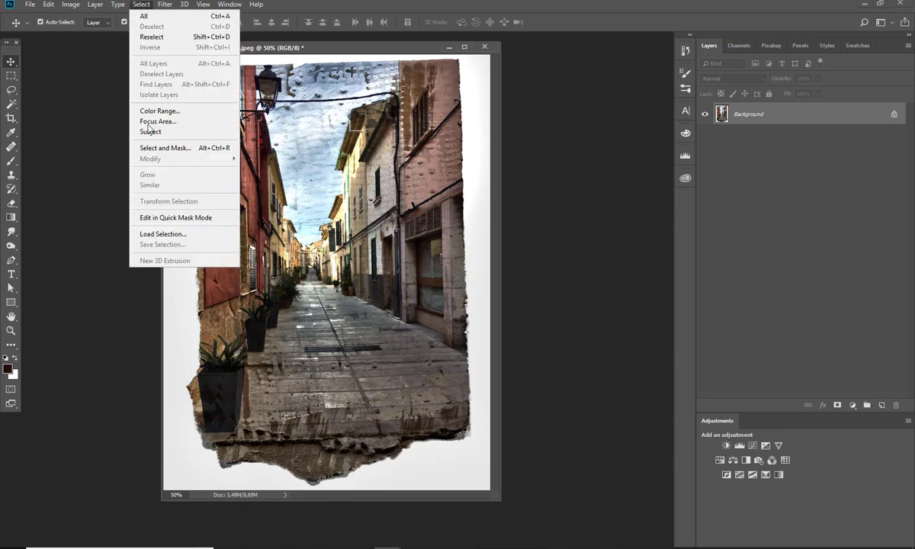
left_click(151, 237)
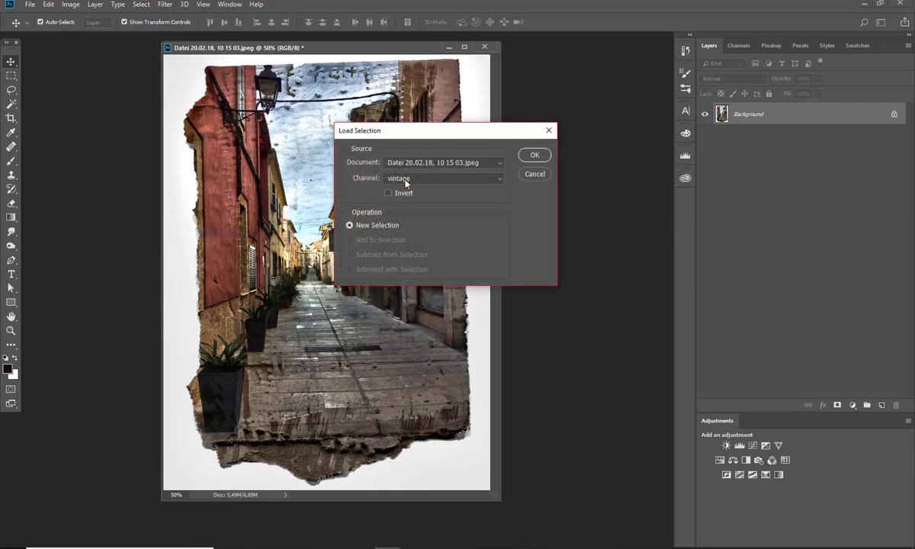
left_click(537, 155)
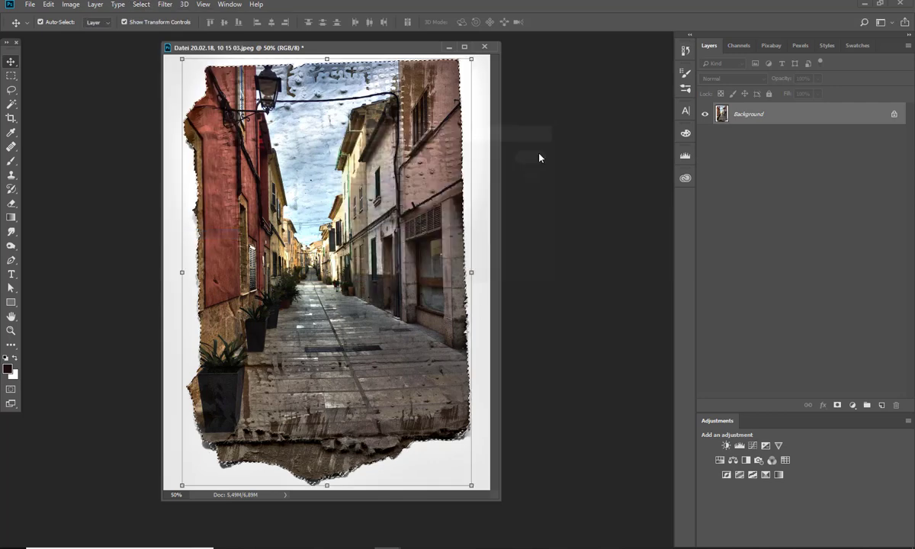
left_click(837, 405)
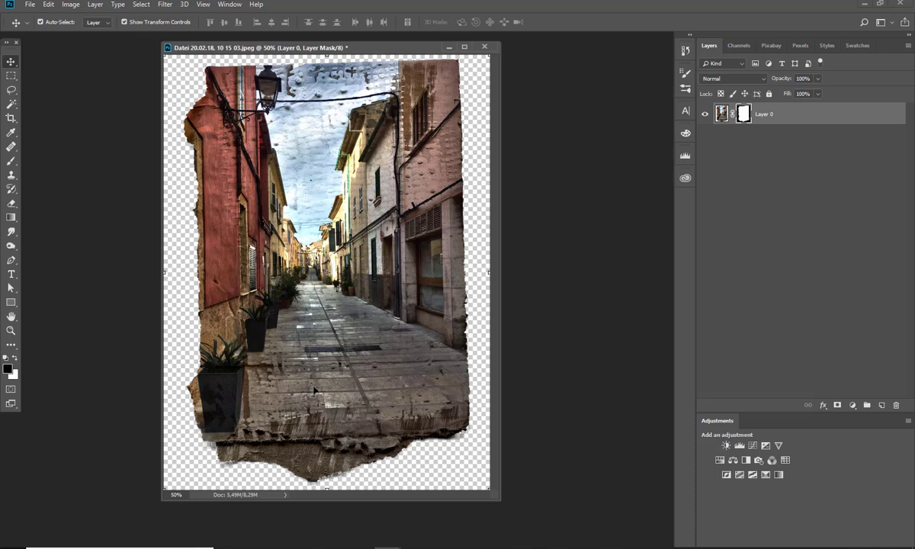
- Add a Hue/Saturation layer using the Sepia preset with saturation 26 and lightness -7
left_click(855, 404)
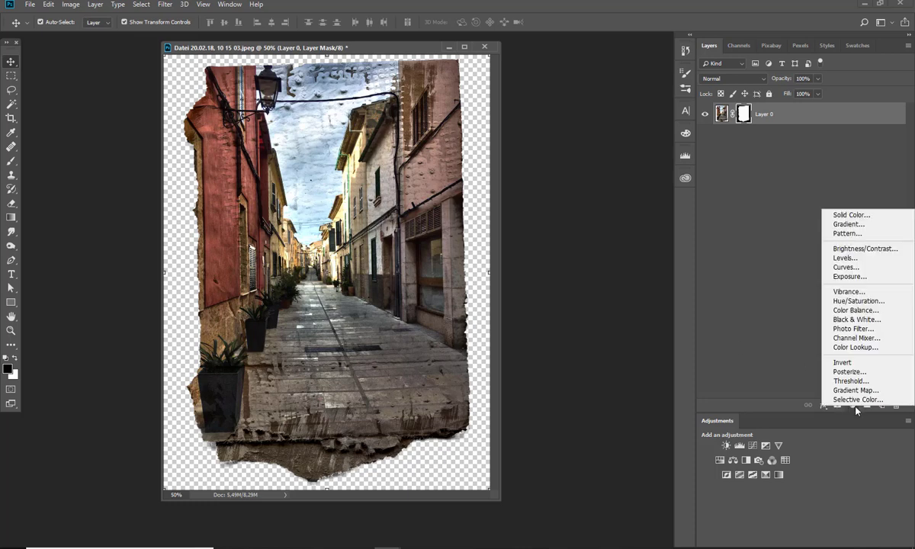
left_click(869, 306)
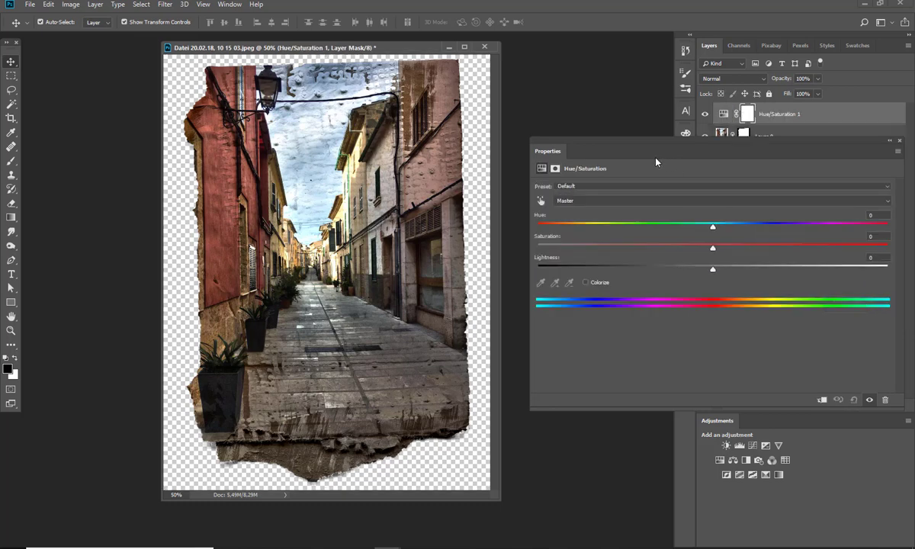
left_click(571, 188)
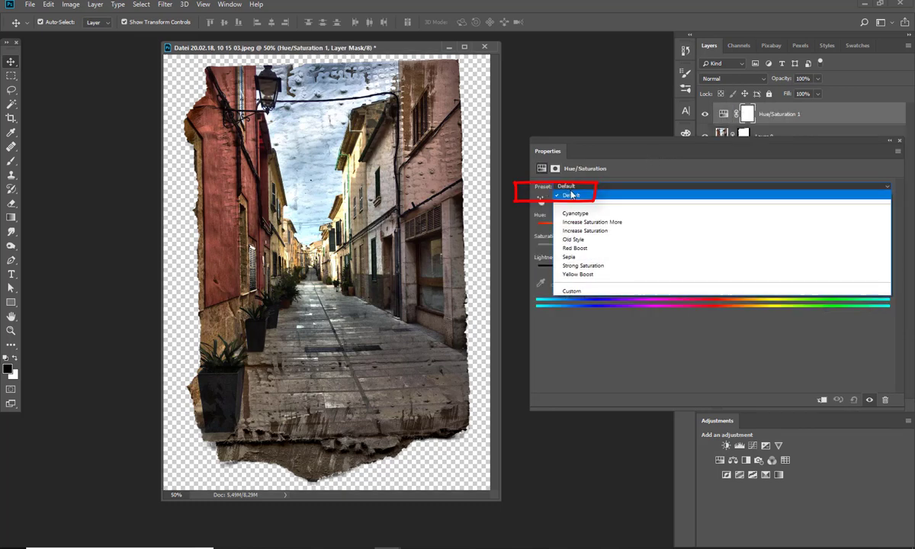
left_click(578, 260)
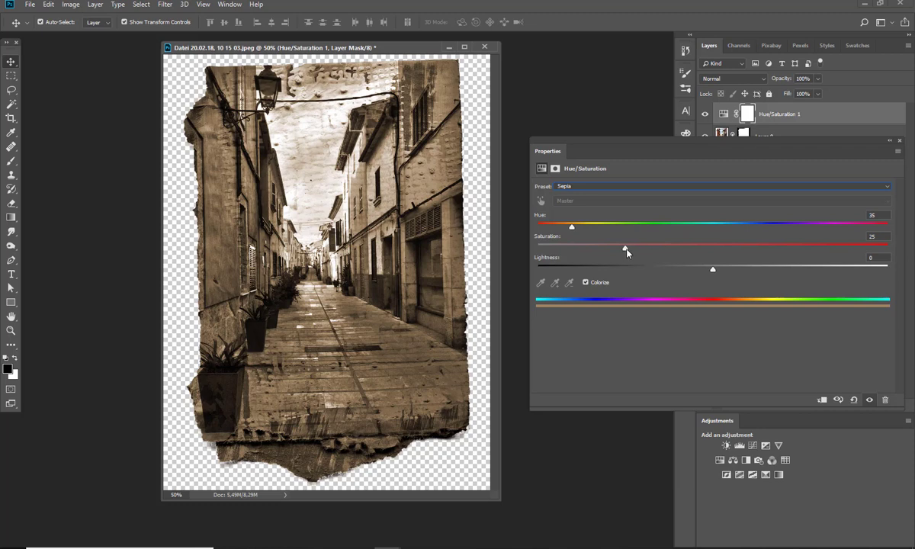
left_click_drag(627, 253, 613, 253)
left_click_drag(710, 273, 702, 275)
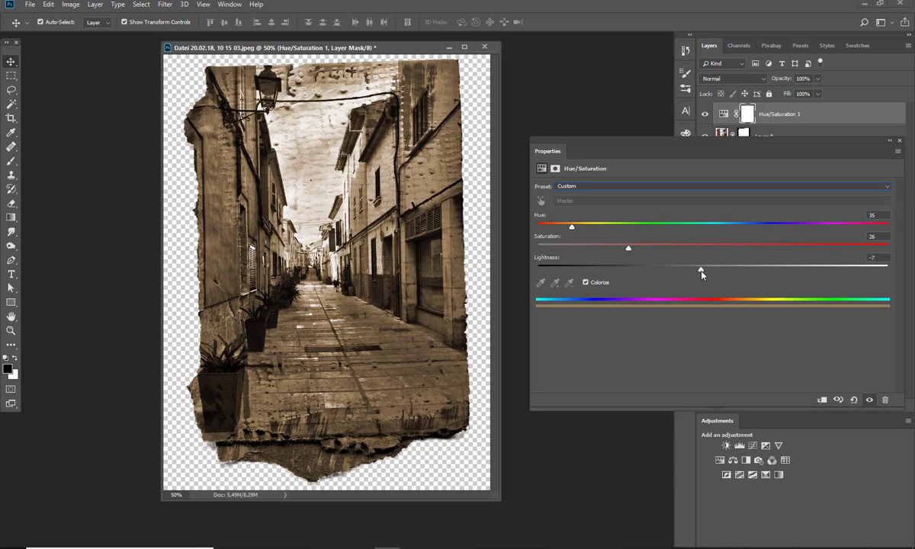
left_click(900, 143)
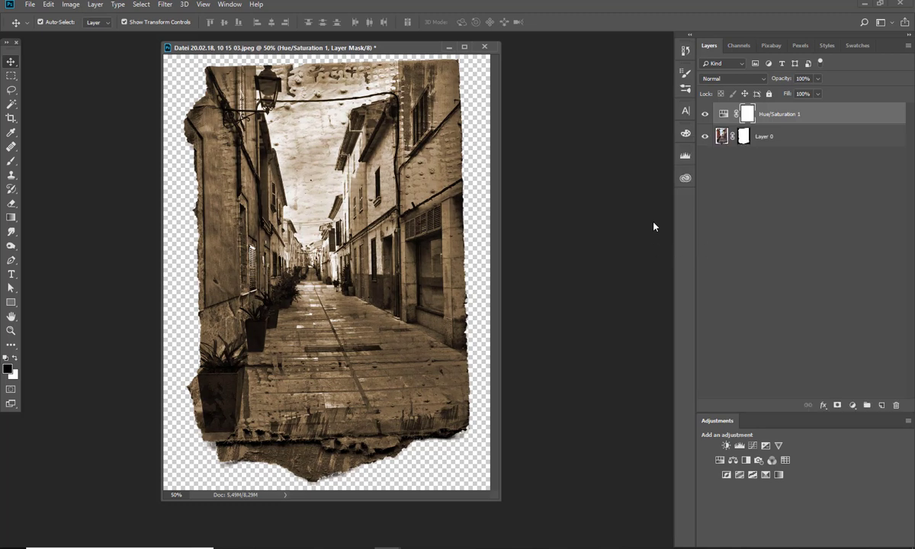
- Open transfers-11.png from the PT-transfers folder, shrink it, and drag it into the street photo
left_click(30, 4)
left_click(38, 28)
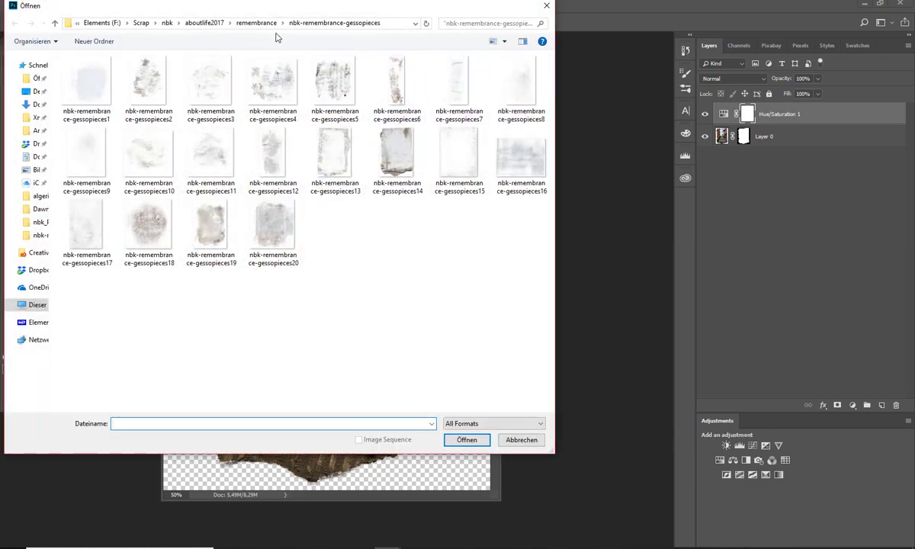
left_click(253, 24)
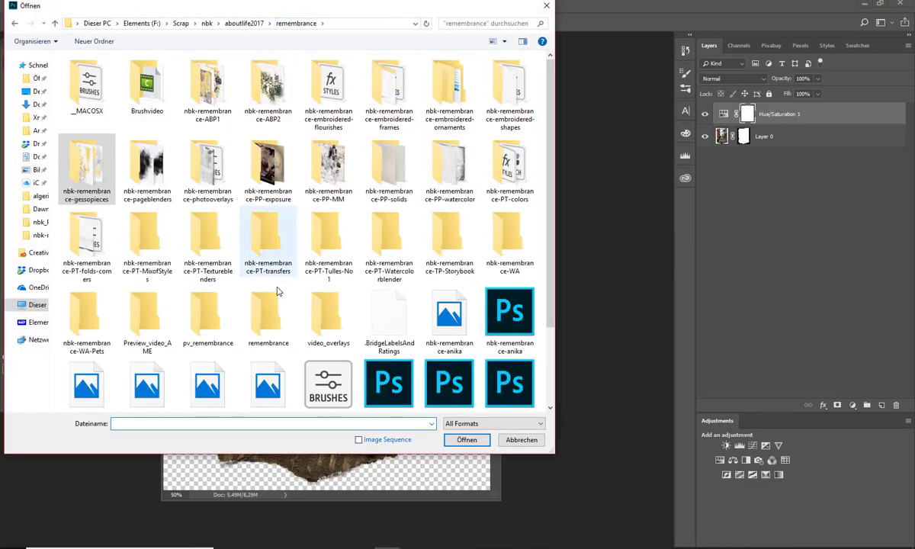
double_click(267, 240)
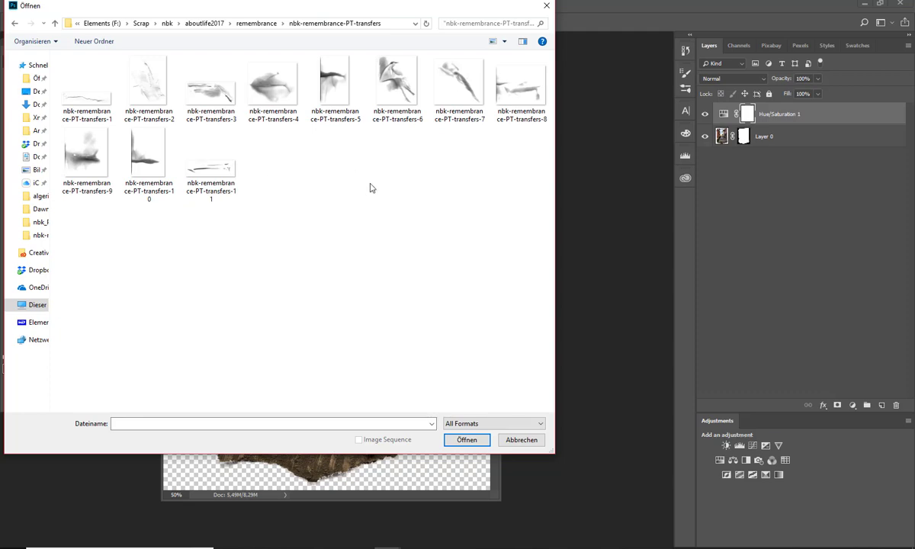
double_click(211, 164)
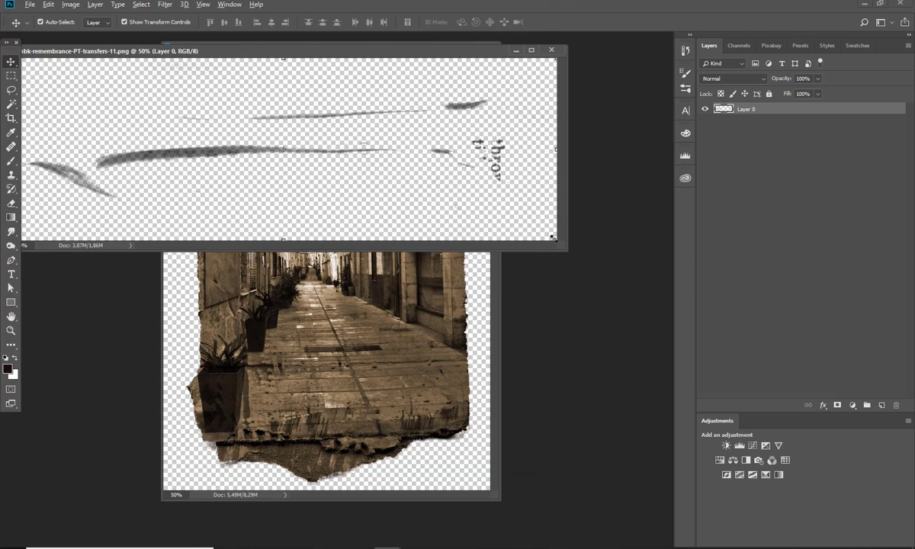
left_click_drag(553, 239, 445, 203)
left_click(489, 22)
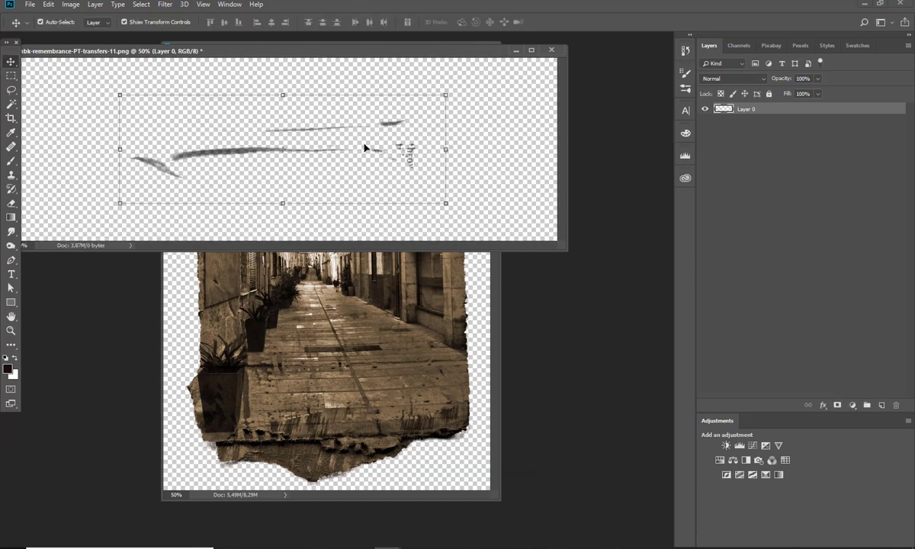
mouse_move(255, 152)
left_mouse_down()
mouse_move(319, 313)
mouse_move(315, 404)
left_mouse_up()
- Scale the stroke layer to about 82% along the lower street and close transfers-11 unsaved
key("ctrl+t")
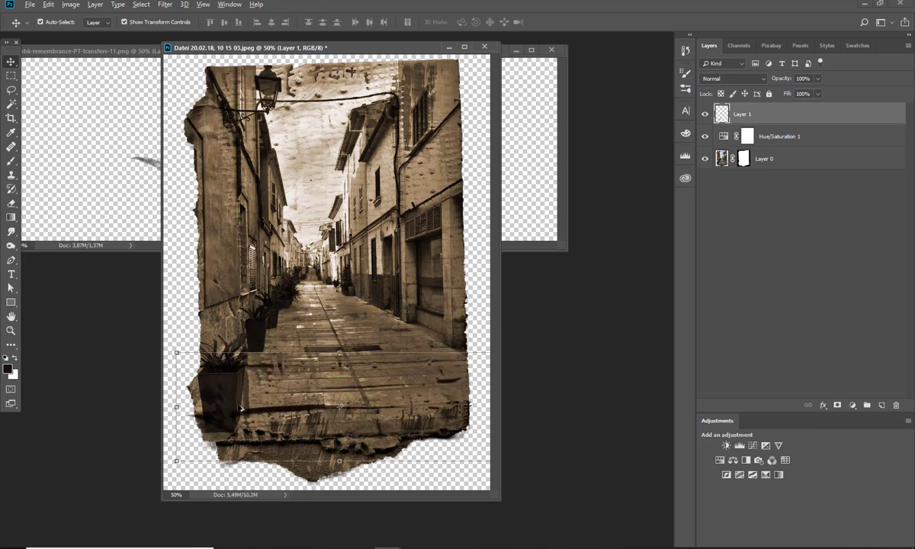
left_click_drag(175, 352, 205, 363)
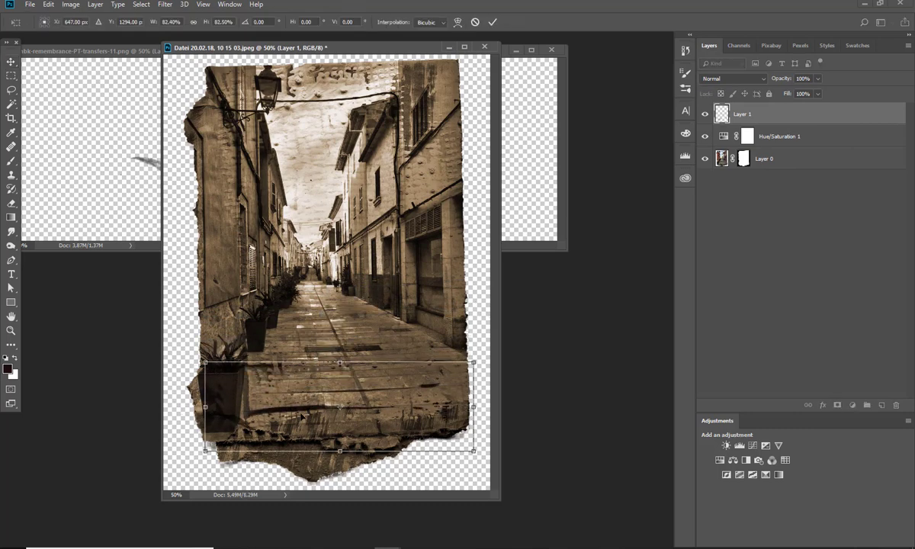
mouse_move(292, 410)
left_mouse_down()
mouse_move(283, 414)
mouse_move(293, 400)
mouse_move(295, 410)
left_mouse_up()
left_click(492, 22)
left_click(544, 50)
left_click(551, 52)
left_click(425, 193)
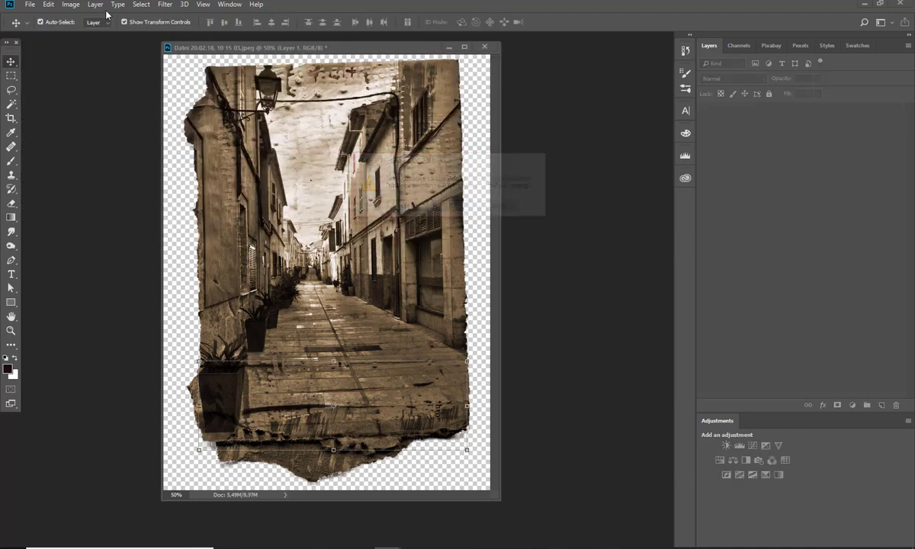
- Open nbk-remembrance-PT-folds-corners8 from the folds-corners folder
left_click(31, 4)
left_click(42, 26)
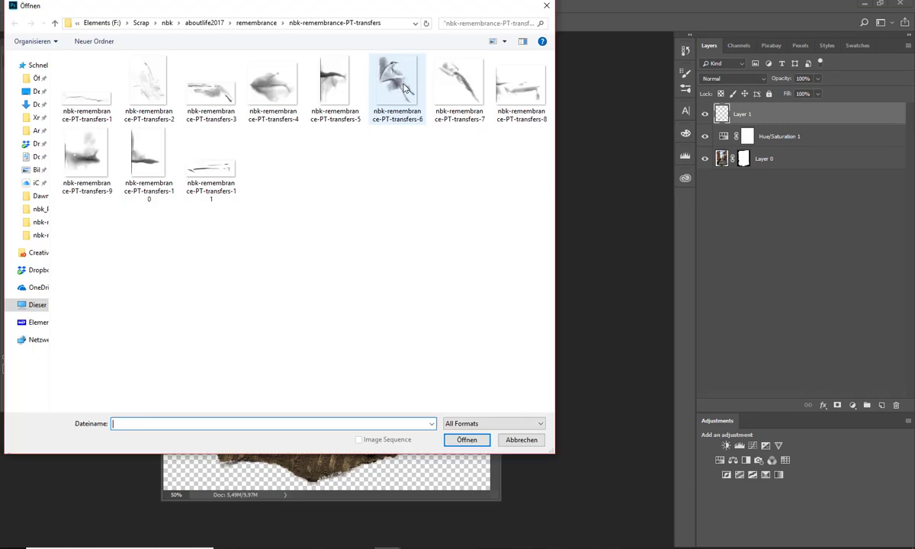
left_click(255, 24)
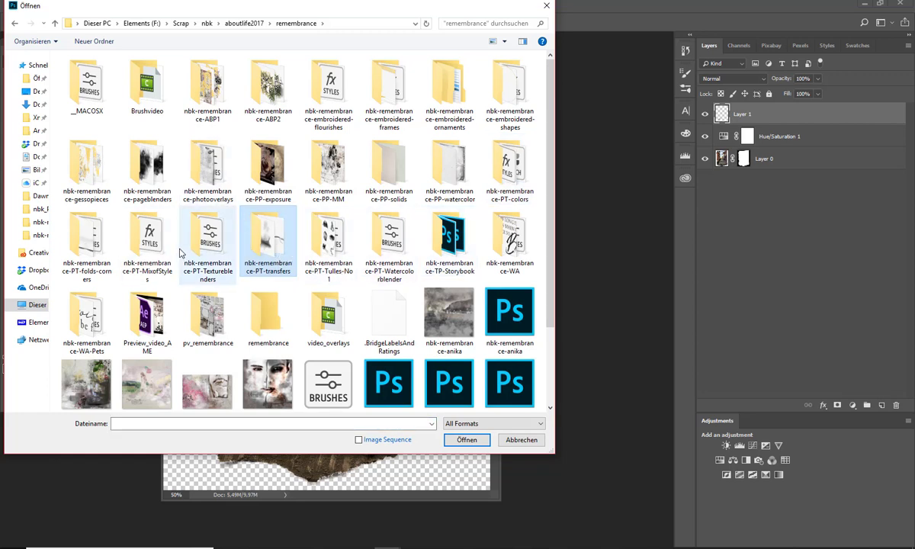
double_click(103, 229)
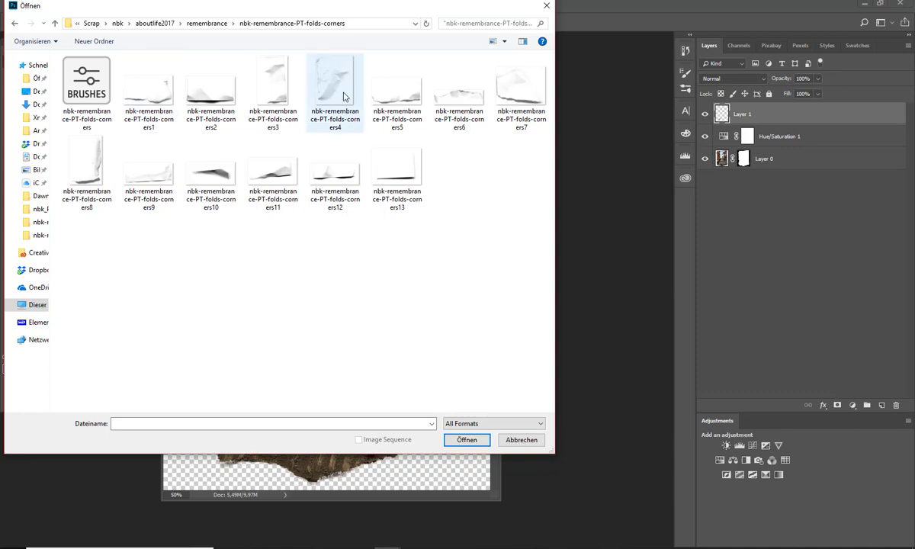
left_click(271, 93)
double_click(97, 166)
- Shrink the crease shadow to about 61% and drag it into the street photo
key("ctrl+t")
left_click_drag(291, 60, 221, 169)
left_click(492, 22)
left_click_drag(195, 370, 290, 223)
- Close folds-corners8 without saving and bring up the Open dialog again
left_click(73, 67)
left_click(290, 46)
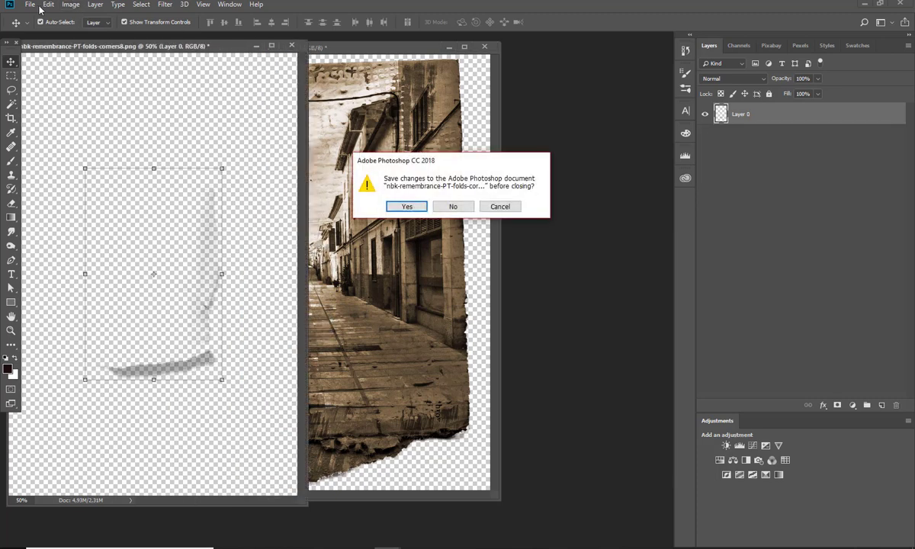
left_click(453, 206)
left_click(30, 5)
left_click(40, 27)
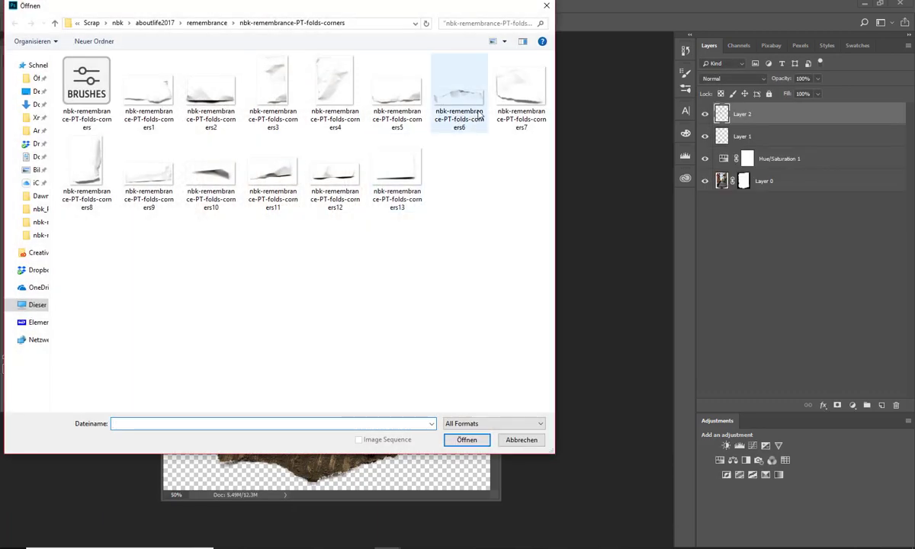
- Open folds-corners6, scale it to about 58.7%, and drag it into the street photo as Layer 3
double_click(479, 114)
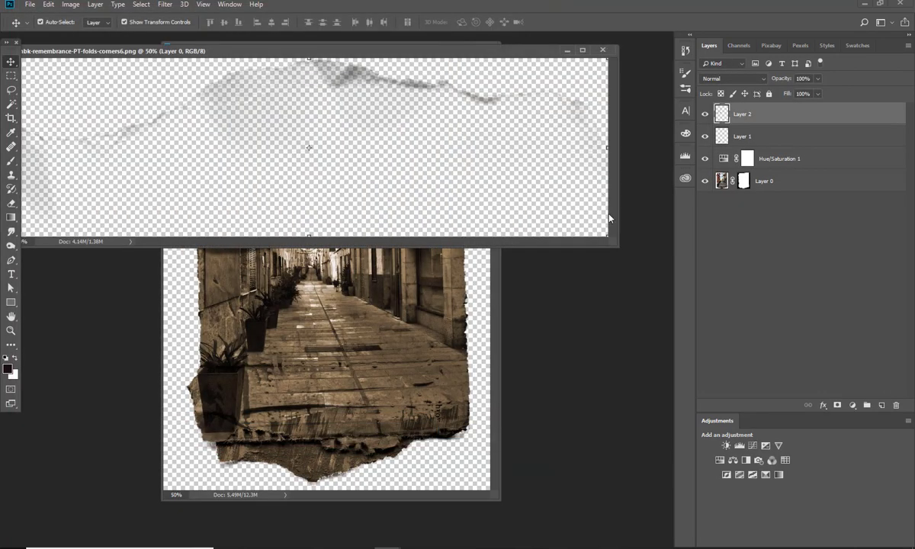
left_click_drag(607, 232, 484, 199)
key("Return")
left_click_drag(327, 103, 353, 302)
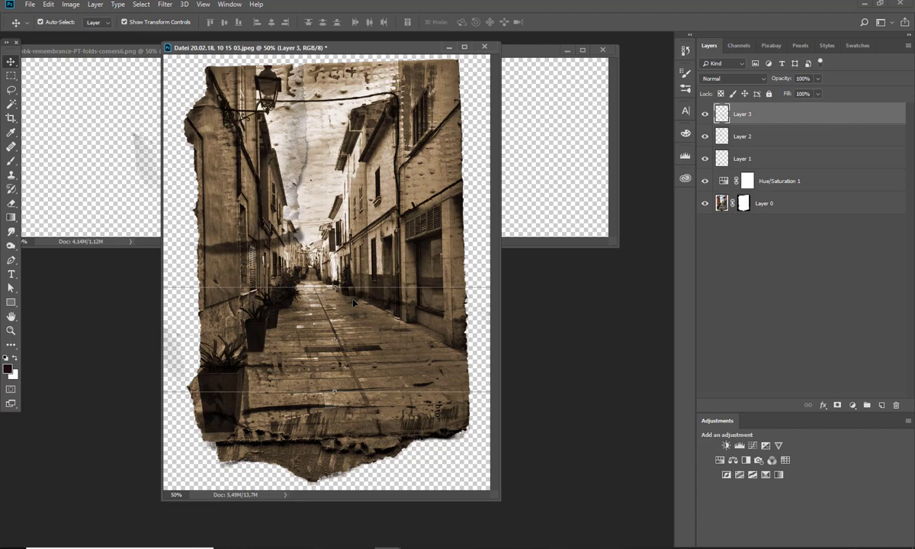
- Rotate the Layer 3 crease 90° counter clockwise, move it over the right side, and close folds-corners6 unsaved
key("ctrl+t")
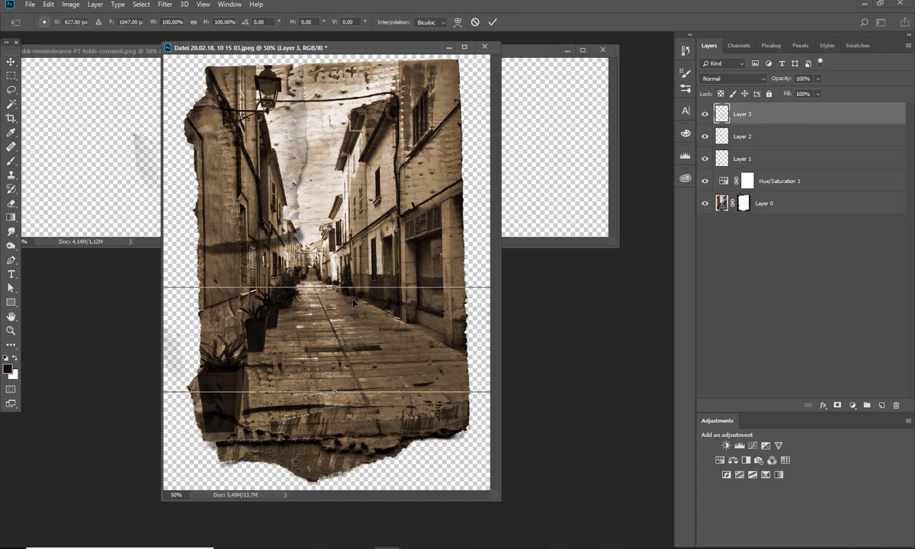
right_click(354, 302)
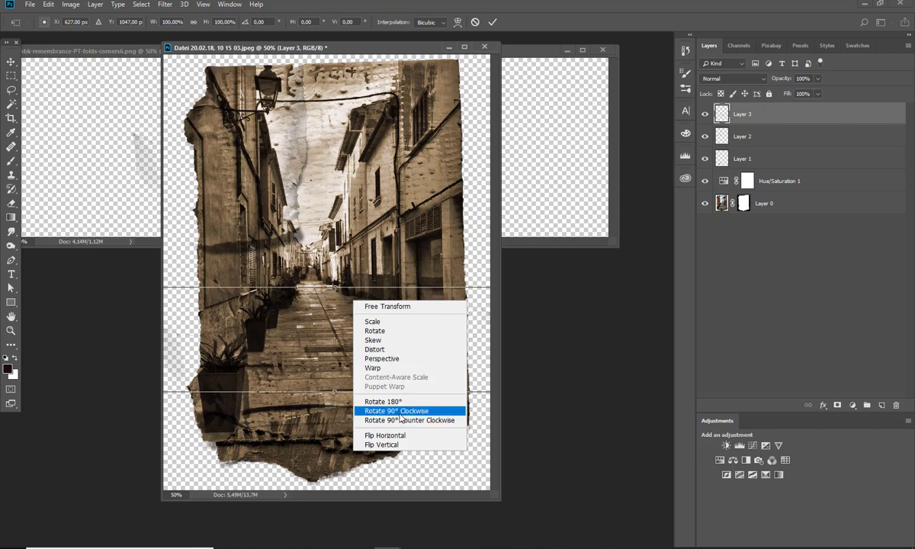
left_click(413, 421)
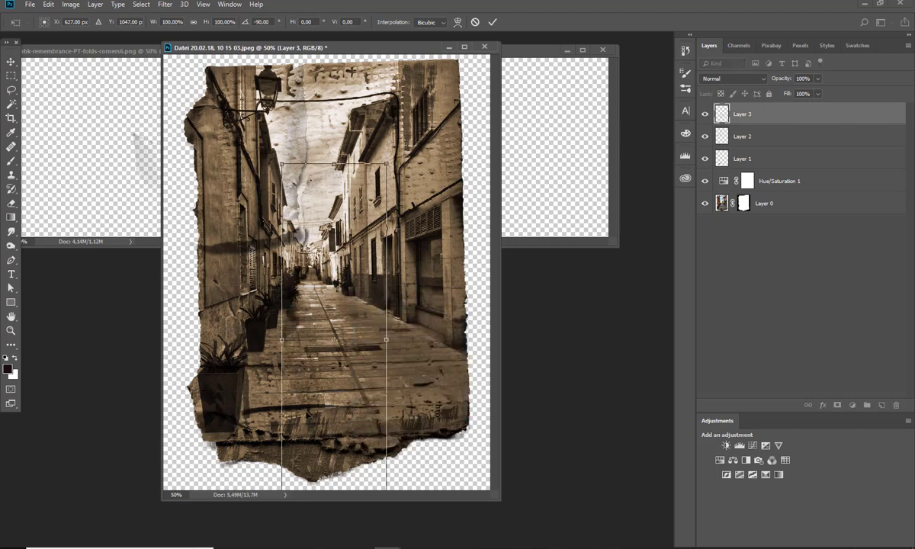
left_click_drag(294, 326, 388, 204)
left_click(492, 23)
left_click(604, 49)
left_click(425, 196)
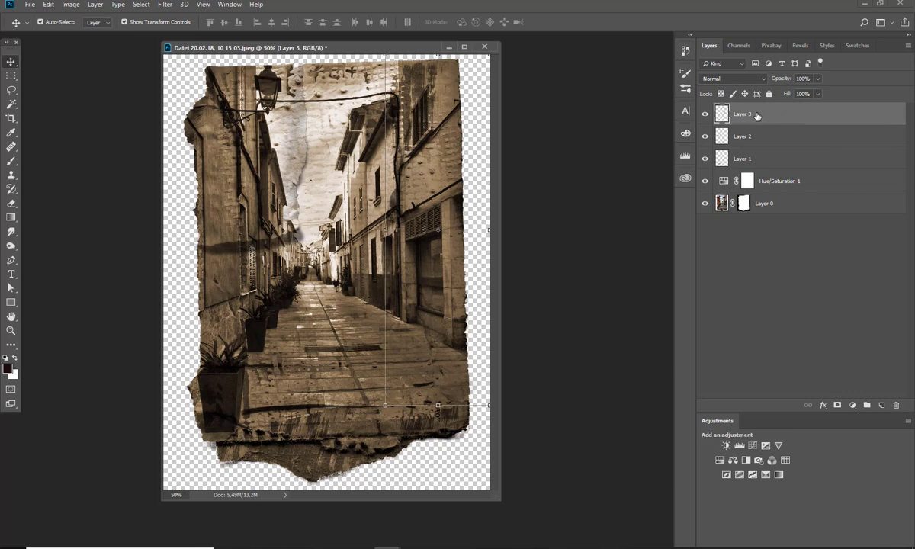
- Group Layers 1–3 into Group 1 and toggle the group's visibility to compare
left_click(767, 160, "shift")
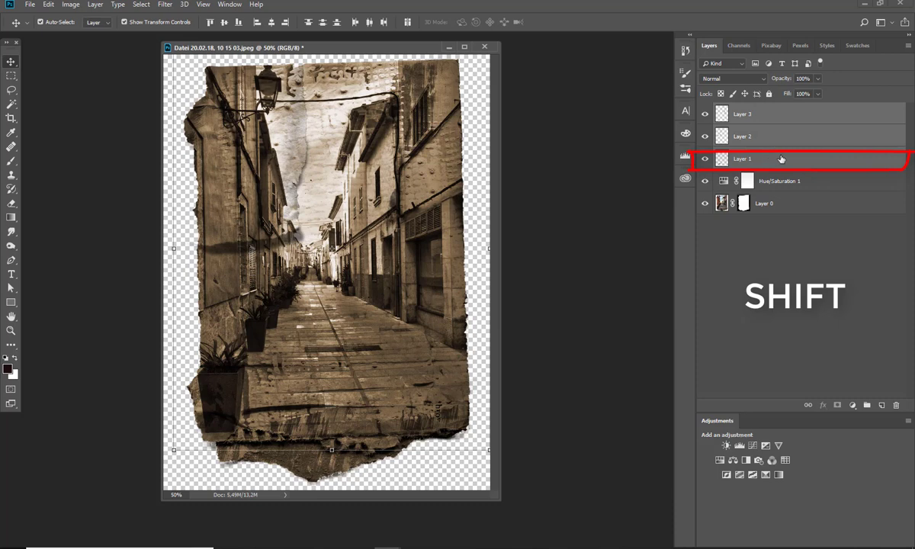
left_click_drag(781, 159, 868, 407)
left_click(704, 111)
left_click(705, 110)
left_click(705, 112)
left_click(706, 112)
left_click(706, 112)
left_click(705, 112)
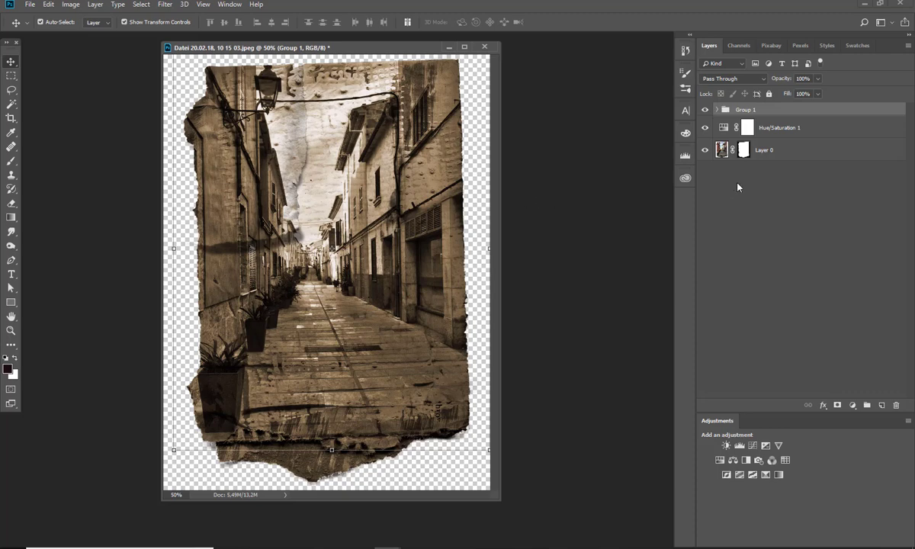
- Duplicate Layer 0 twice, hide Layer 0 copy 2, and select Layer 0 copy
left_click(770, 151)
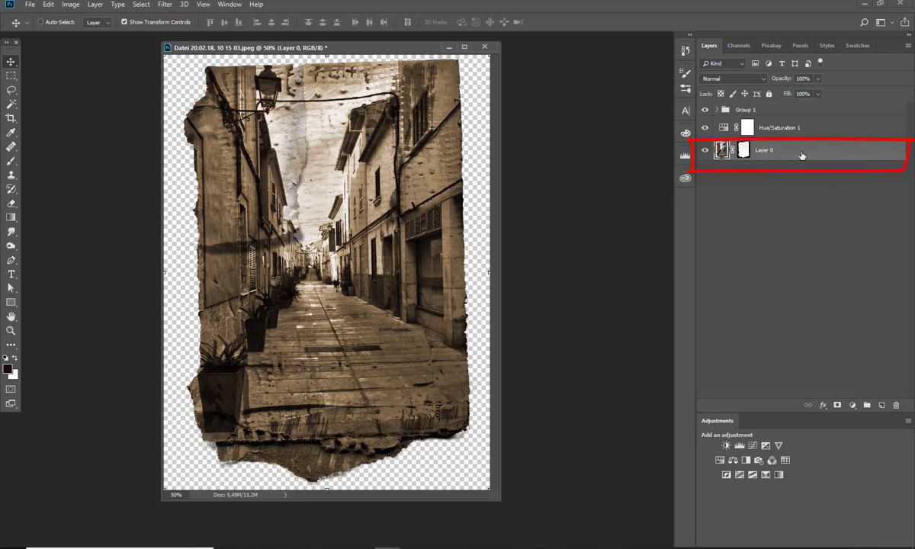
key("ctrl+j")
key("ctrl+j")
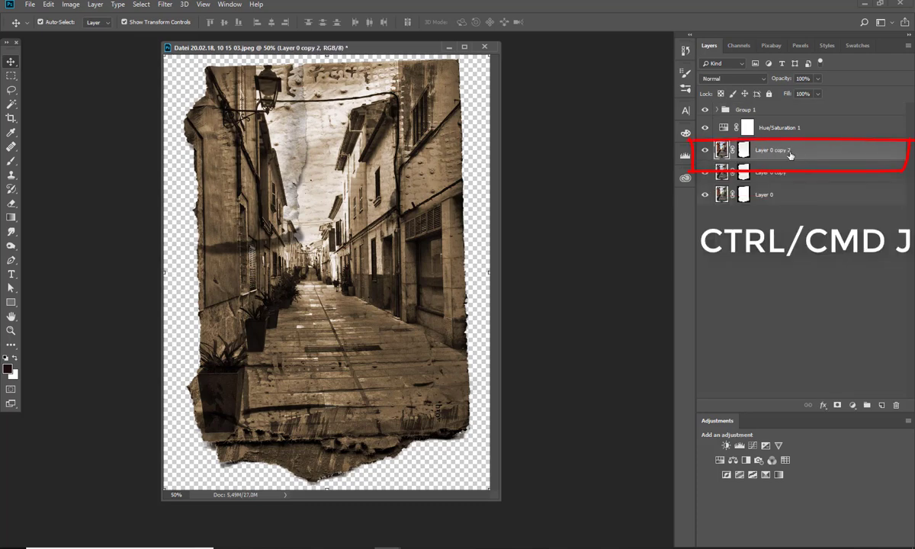
left_click(705, 150)
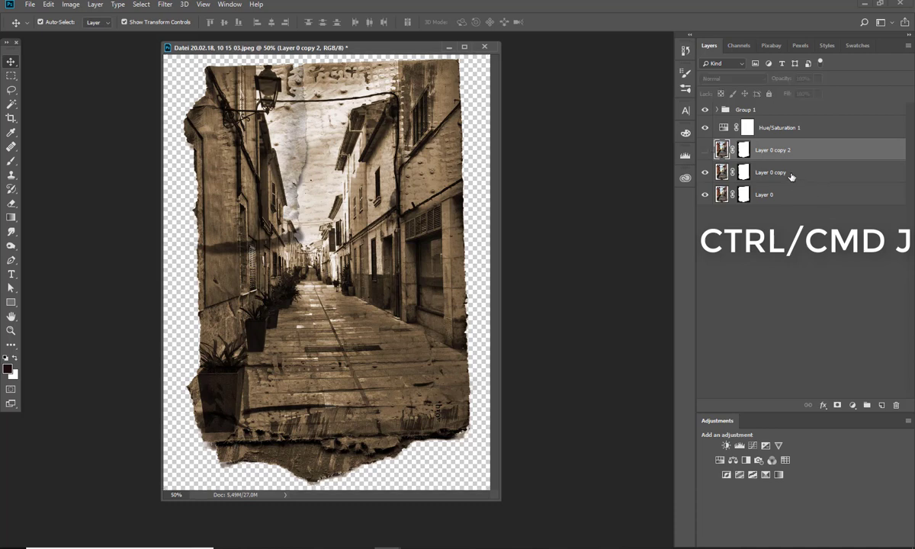
left_click(743, 169)
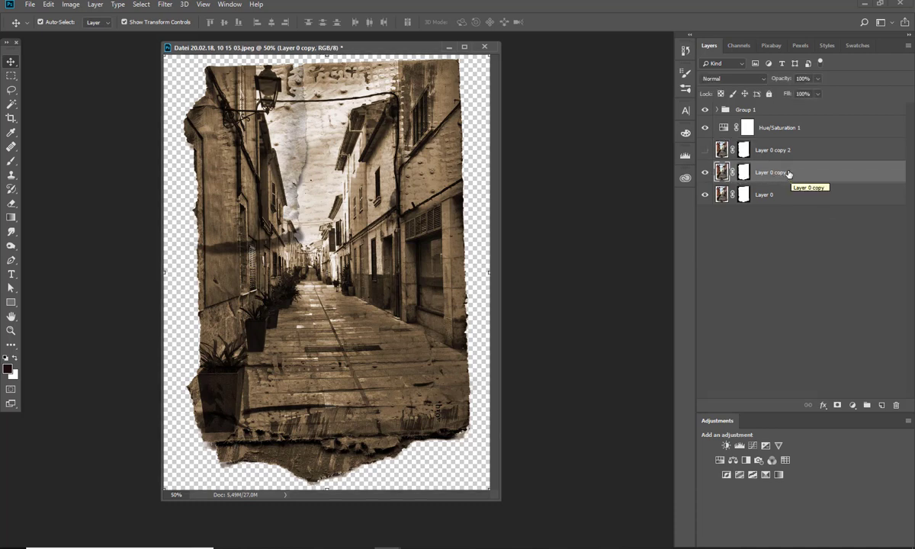
- Apply a handwriting script-paper style from the Styles panel to Layer 0 copy
left_click(828, 46)
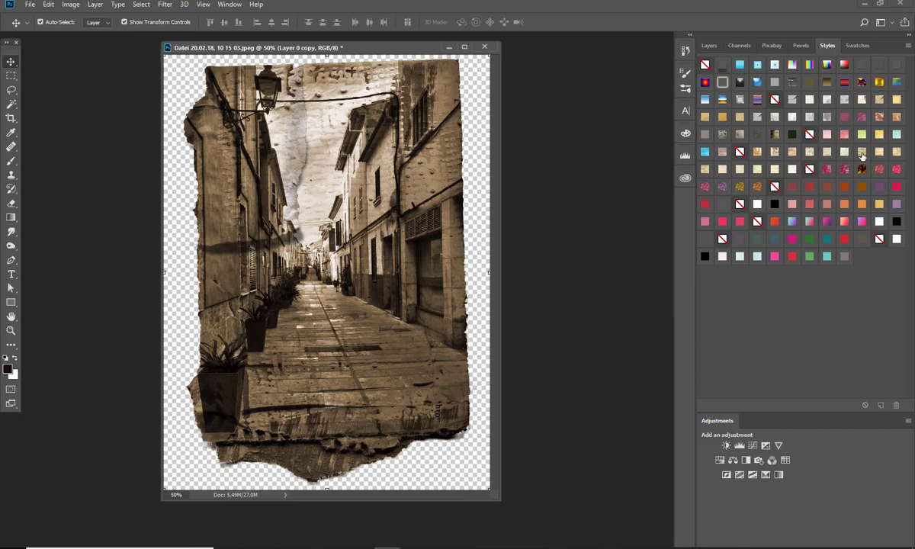
left_click(861, 152)
left_click(793, 150)
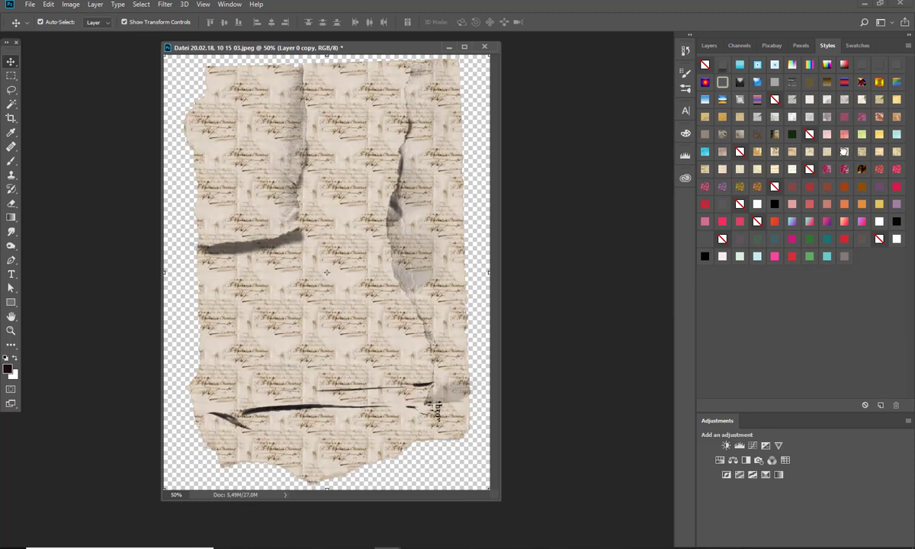
left_click(828, 151)
left_click(845, 151)
left_click(709, 46)
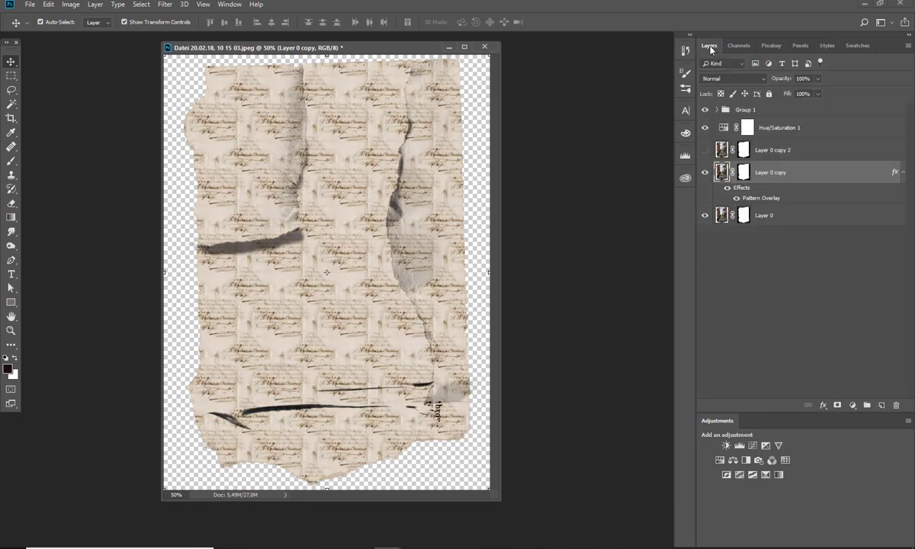
- Set Layer 0 copy's Pattern Overlay blend mode to Multiply after trying Soft Light and Overlay
double_click(759, 199)
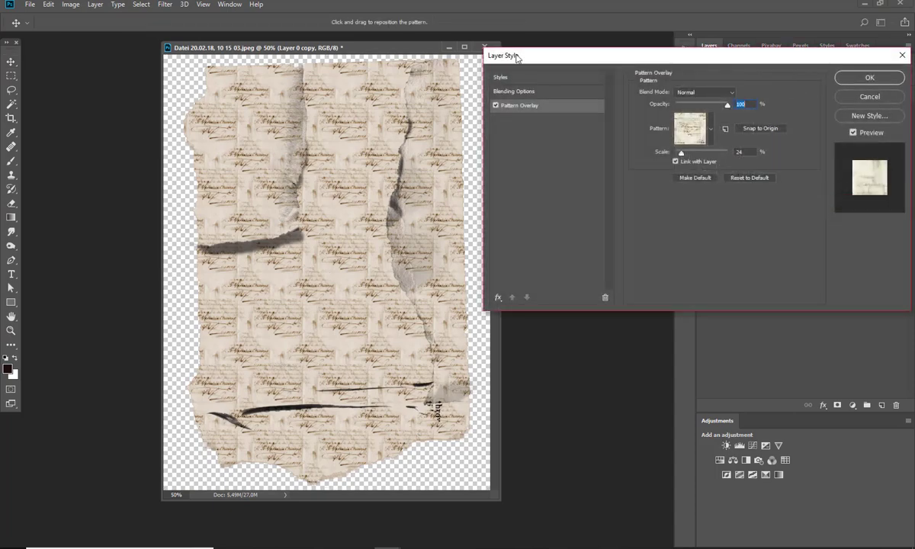
left_click_drag(534, 60, 524, 98)
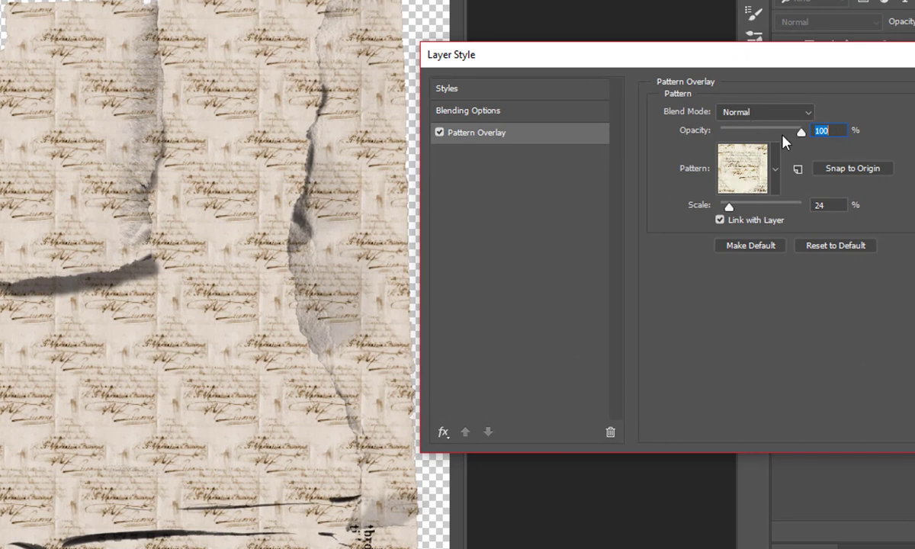
left_click(812, 115)
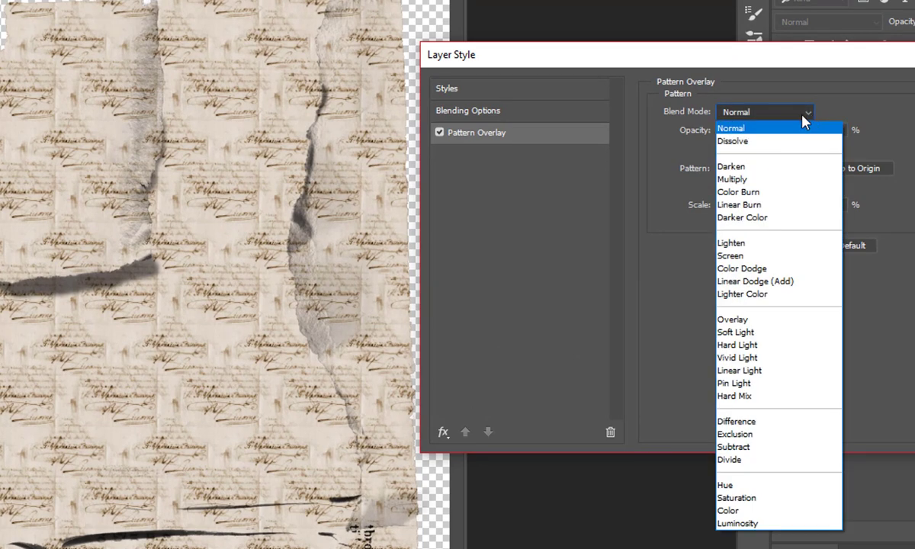
left_click(777, 180)
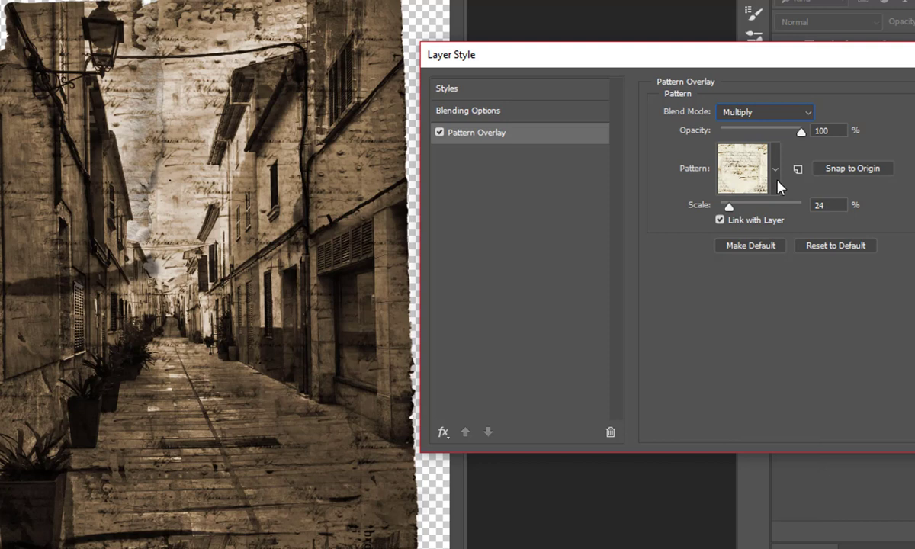
left_click(811, 115)
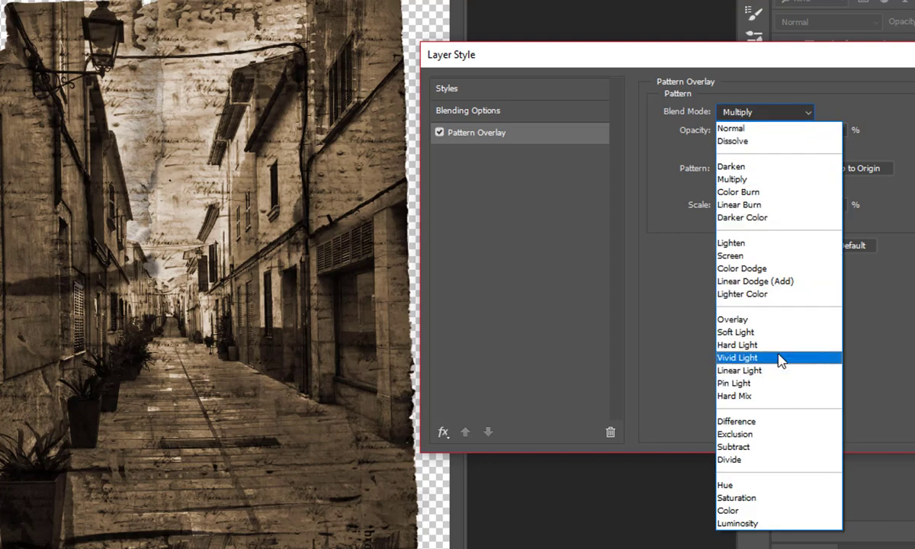
left_click(776, 332)
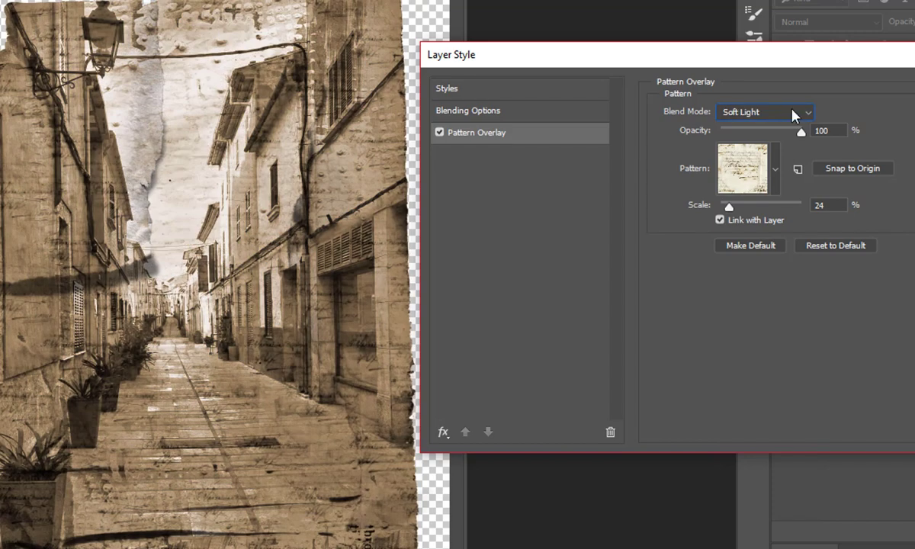
left_click(797, 115)
left_click(774, 318)
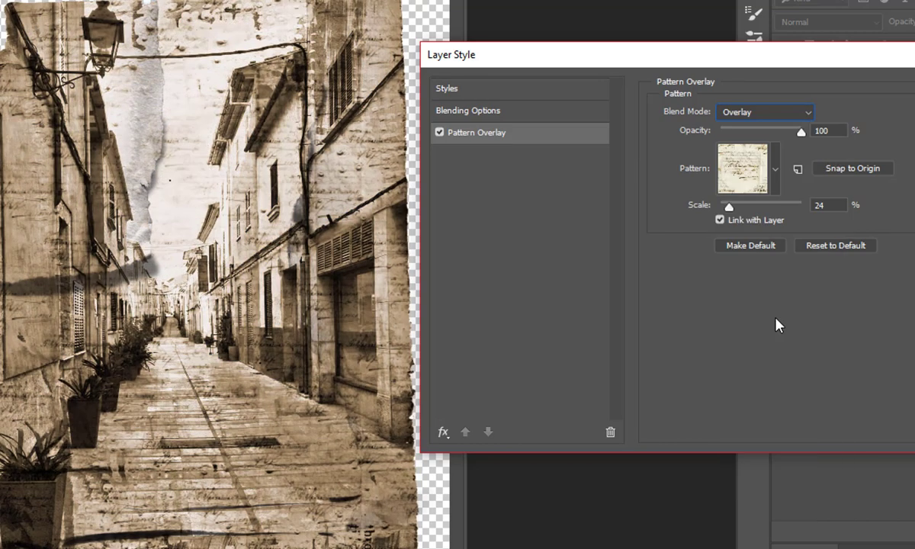
left_click(810, 116)
left_click(776, 179)
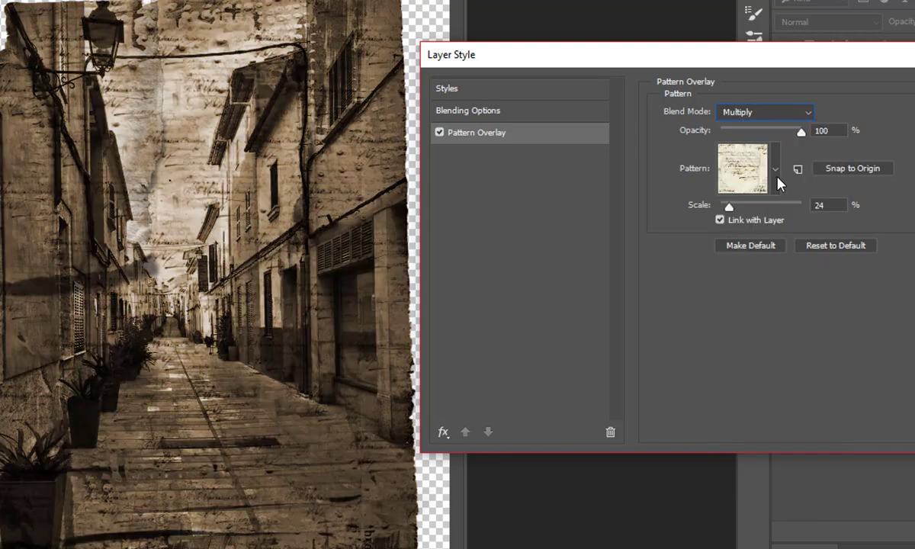
- Set the pattern overlay to 100% opacity and about 97% scale, and apply it
mouse_move(800, 131)
left_mouse_down()
mouse_move(786, 131)
mouse_move(816, 138)
left_mouse_up()
left_click_drag(729, 207, 759, 207)
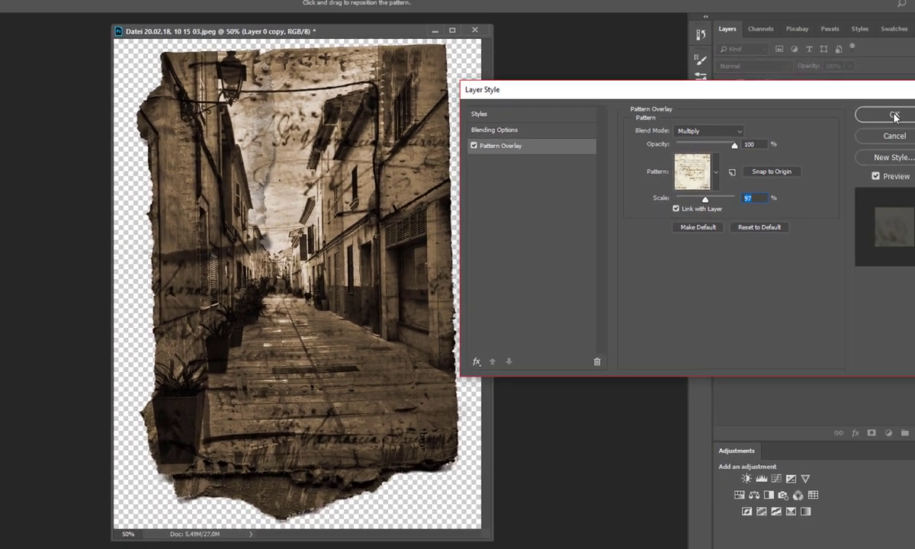
left_click(895, 115)
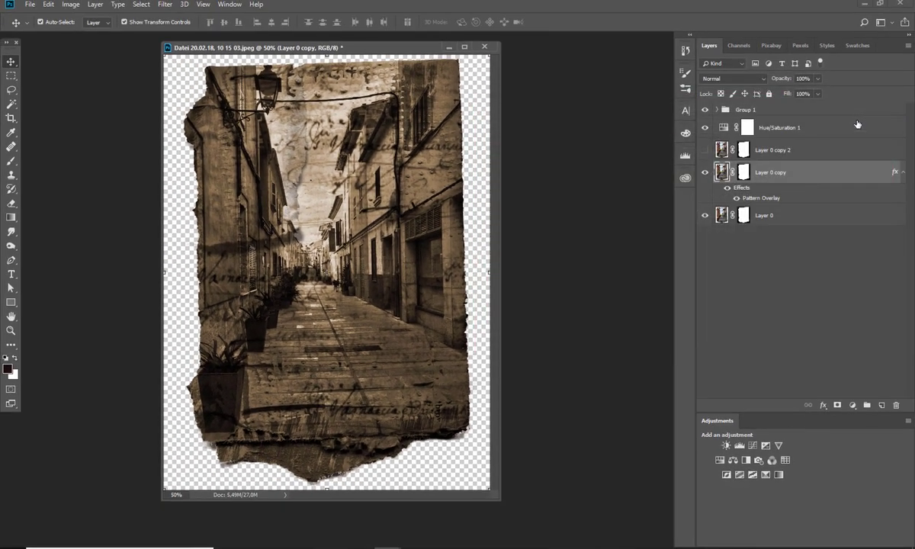
- Show and select Layer 0 copy 2, then apply the nbk-PRECIOUS-glitter9 style to it
left_click(705, 150)
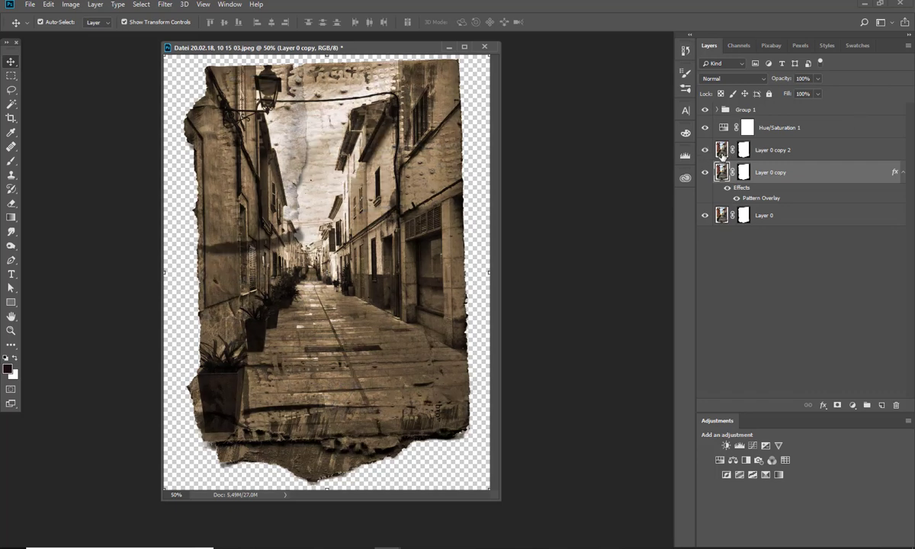
left_click(770, 153)
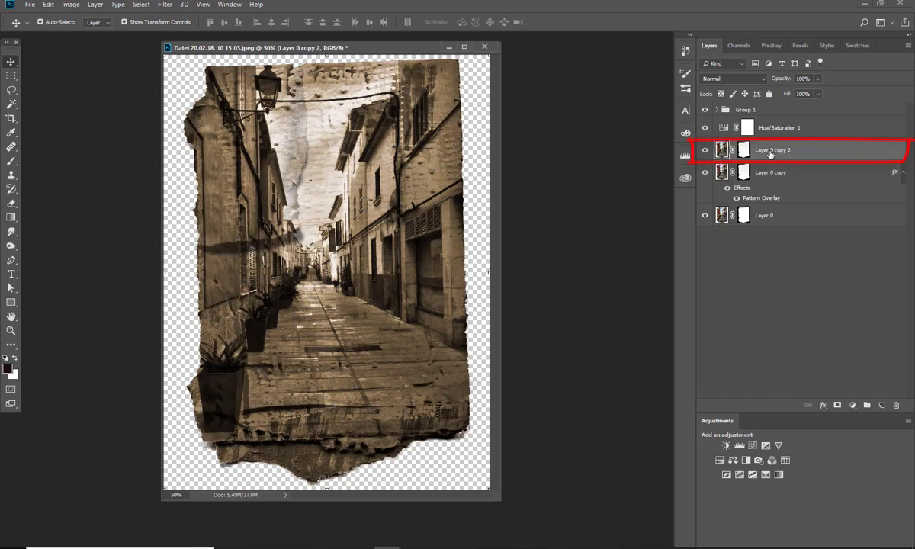
left_click(826, 46)
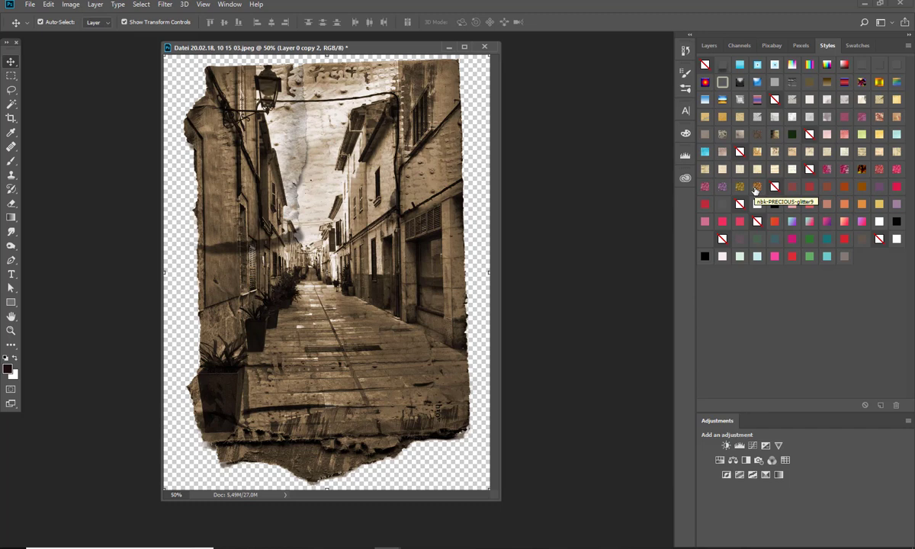
left_click(755, 189)
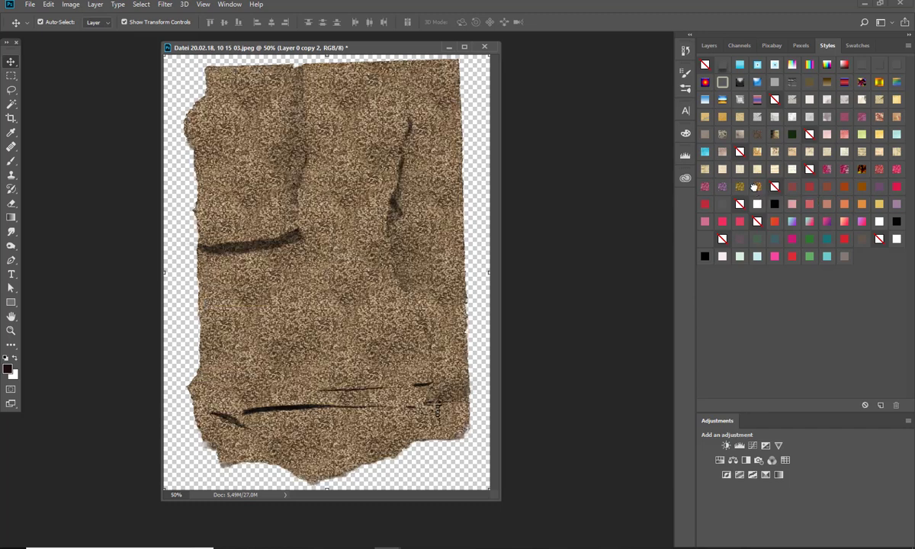
left_click(710, 48)
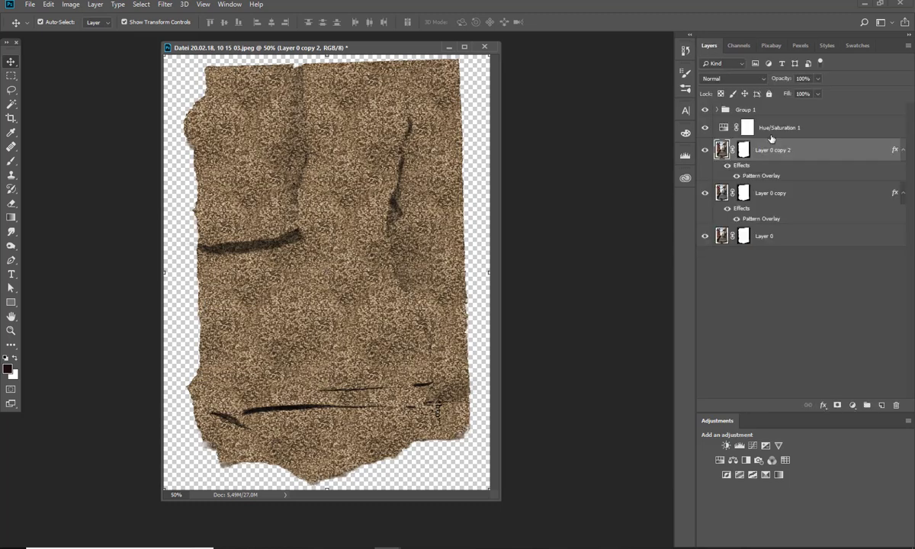
- Set the glitter Pattern Overlay to Soft Light blend at 21% scale and apply it
double_click(767, 179)
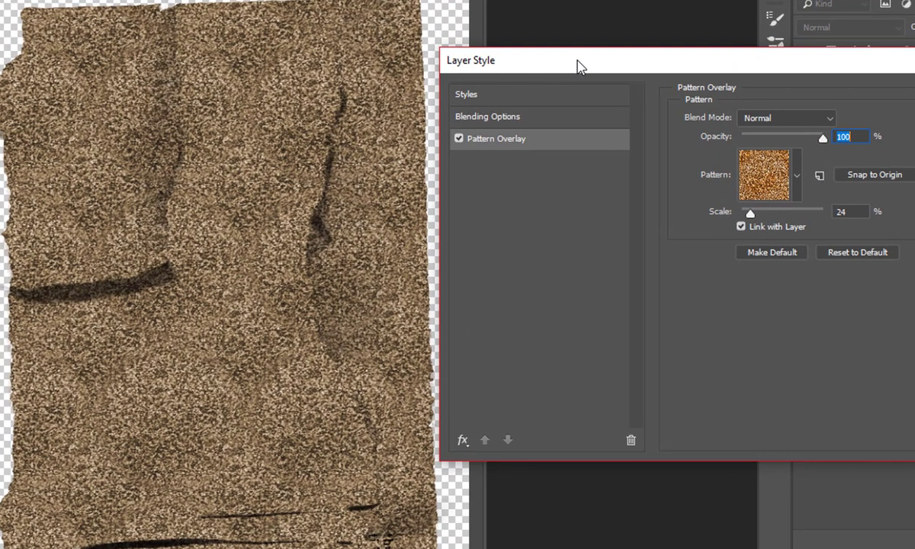
left_click_drag(577, 66, 573, 73)
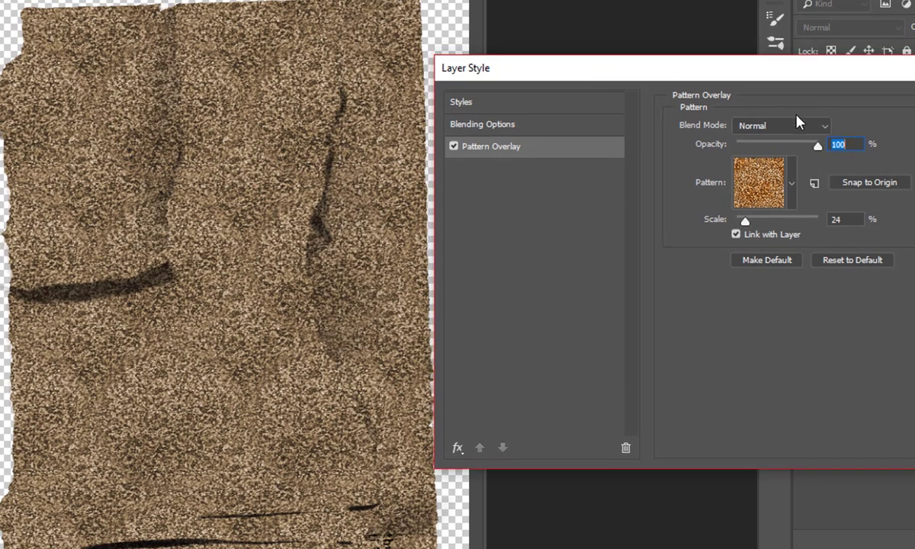
left_click(823, 127)
left_click(804, 198)
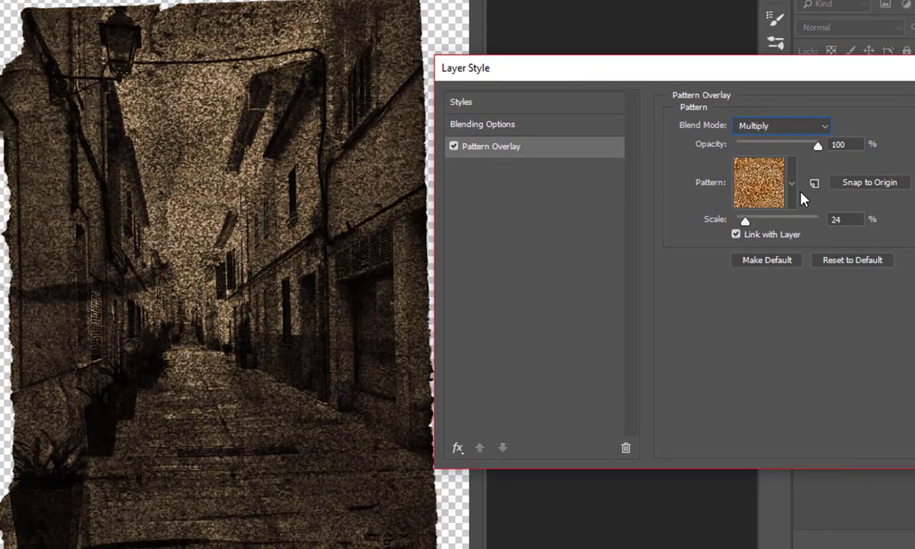
left_click(817, 128)
left_click(786, 347)
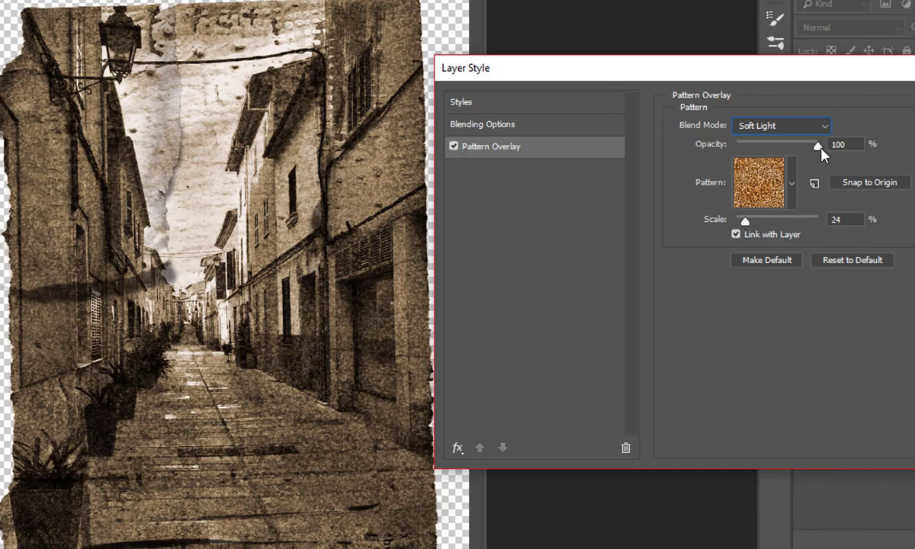
left_click_drag(747, 227, 745, 227)
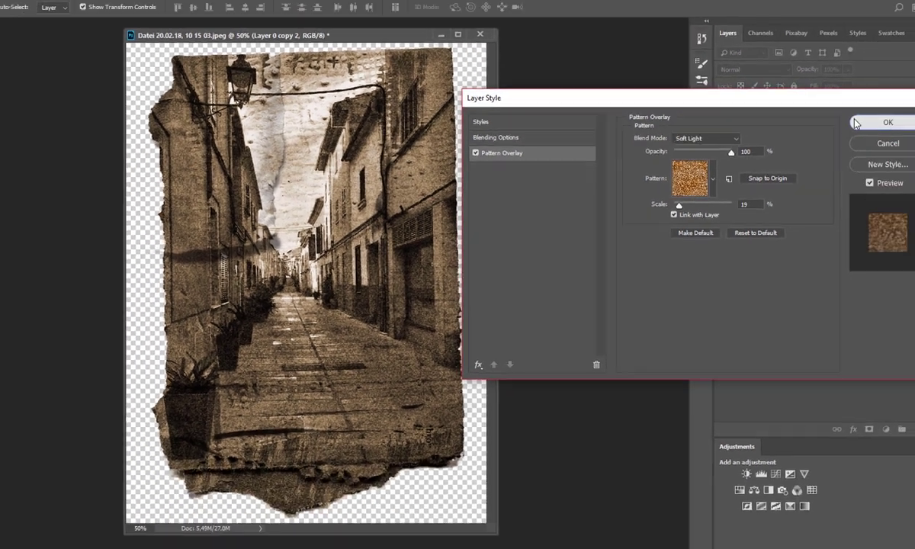
left_click(885, 116)
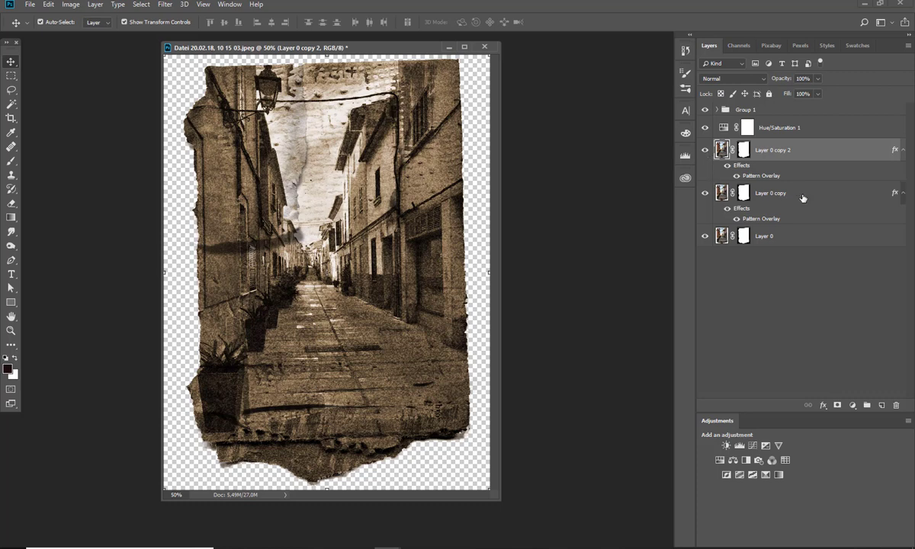
- Compare Layer 0 copy 2 on and off, drop it to 10% opacity, and select its mask
left_click(706, 151)
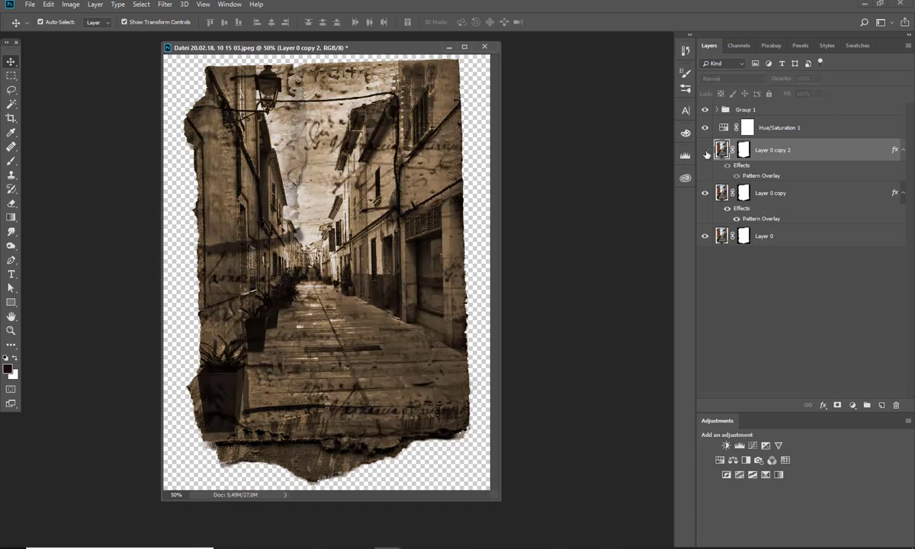
left_click(706, 151)
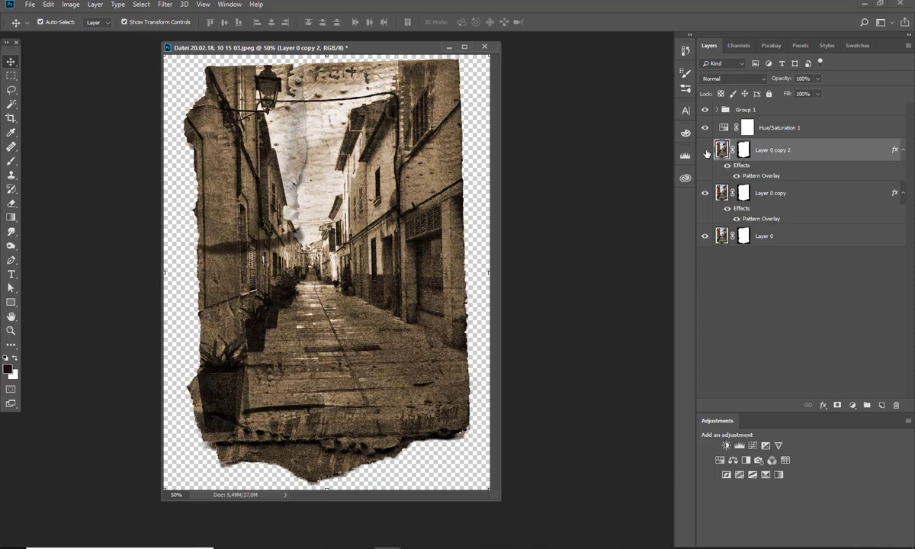
left_click(706, 151)
left_click(705, 151)
left_click(704, 152)
left_click(704, 152)
left_click(817, 78)
left_click_drag(790, 96, 784, 96)
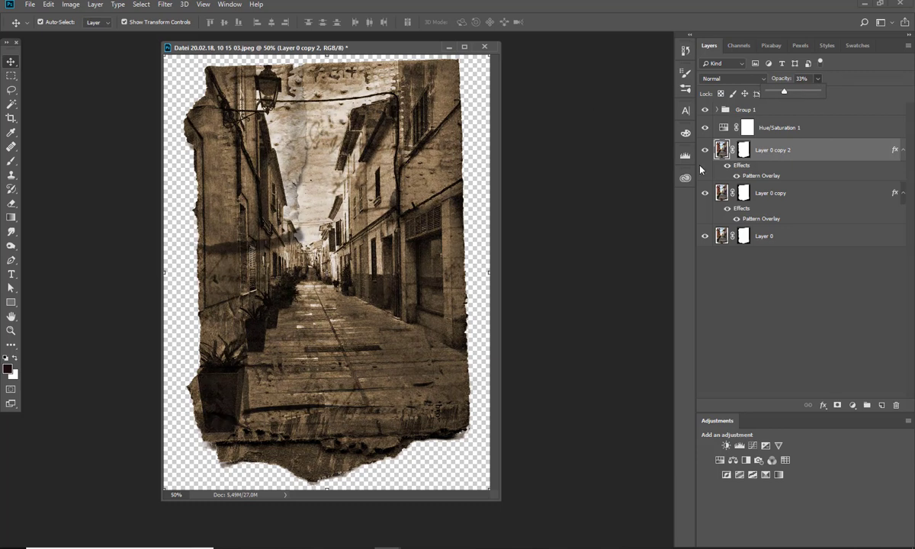
left_click_drag(783, 93, 773, 93)
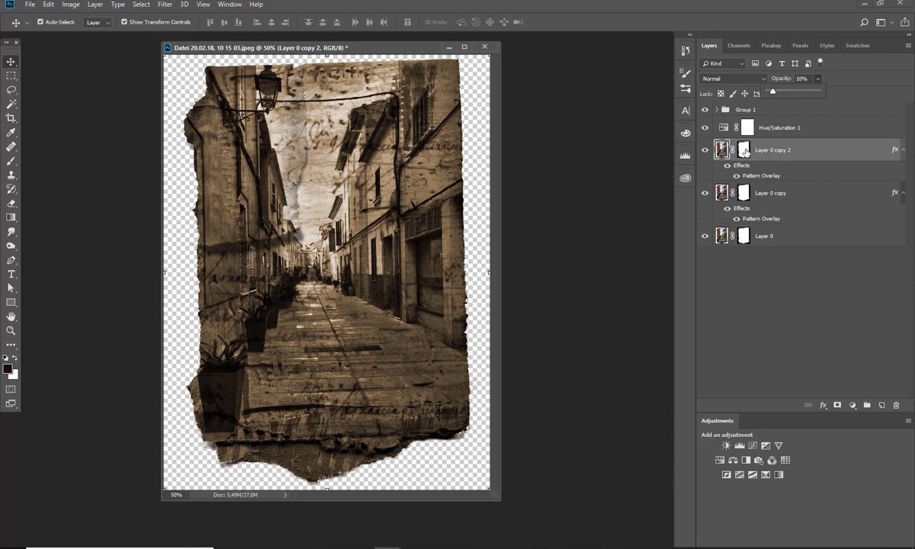
left_click(739, 154)
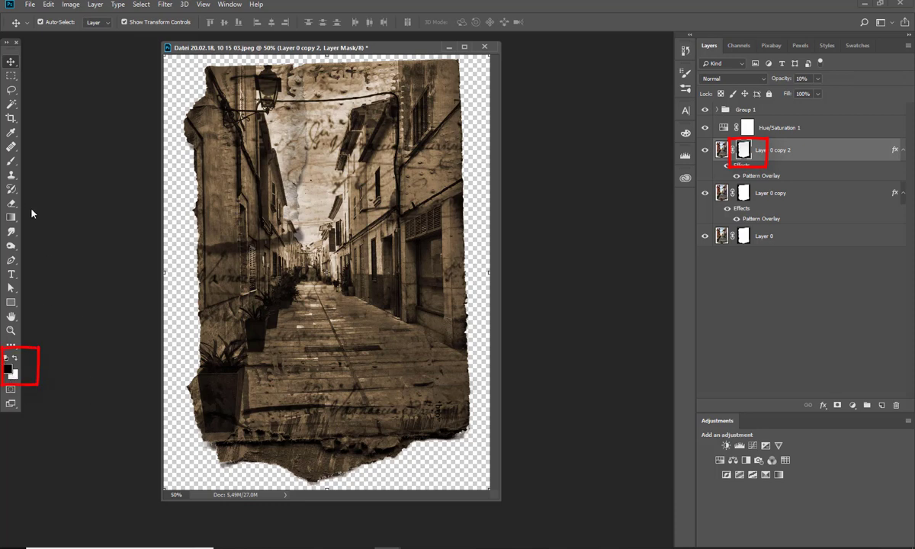
- Brush black on Layer 0 copy 2's mask over the lower street, middle street and sky
left_click(11, 160)
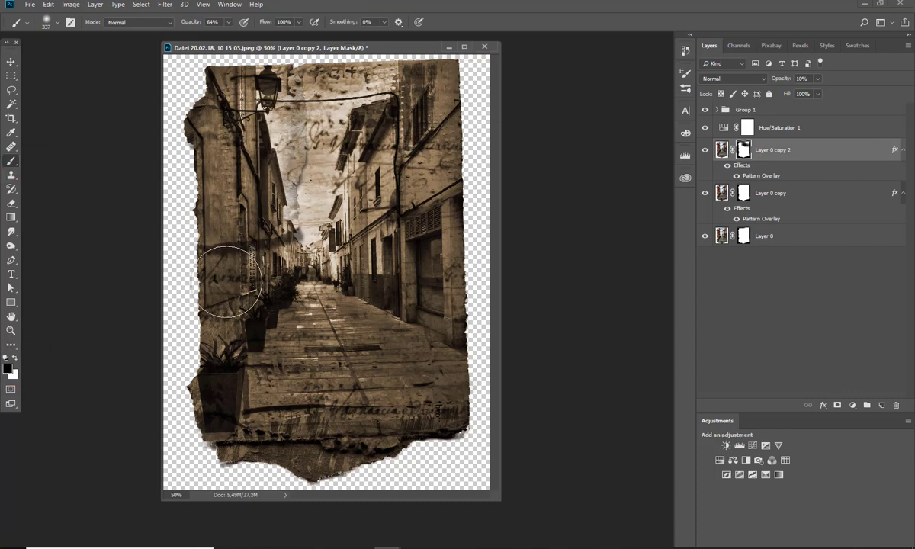
mouse_move(328, 460)
left_mouse_down()
mouse_move(337, 431)
mouse_move(322, 401)
mouse_move(419, 398)
left_mouse_up()
mouse_move(313, 314)
left_mouse_down()
mouse_move(277, 373)
mouse_move(309, 309)
mouse_move(281, 392)
mouse_move(283, 382)
mouse_move(355, 397)
mouse_move(336, 398)
mouse_move(424, 397)
mouse_move(451, 232)
mouse_move(453, 303)
mouse_move(439, 235)
left_mouse_up()
mouse_move(289, 145)
left_mouse_down()
mouse_move(328, 84)
mouse_move(350, 77)
left_mouse_up()
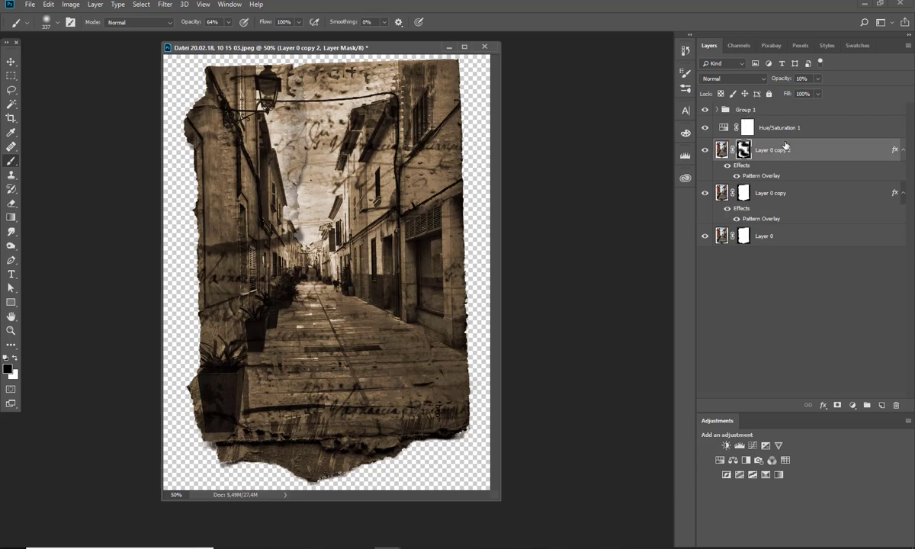
- Raise Layer 0 copy 2 back to 100% opacity and toggle it to compare
left_click(816, 79)
left_click_drag(822, 95, 888, 92)
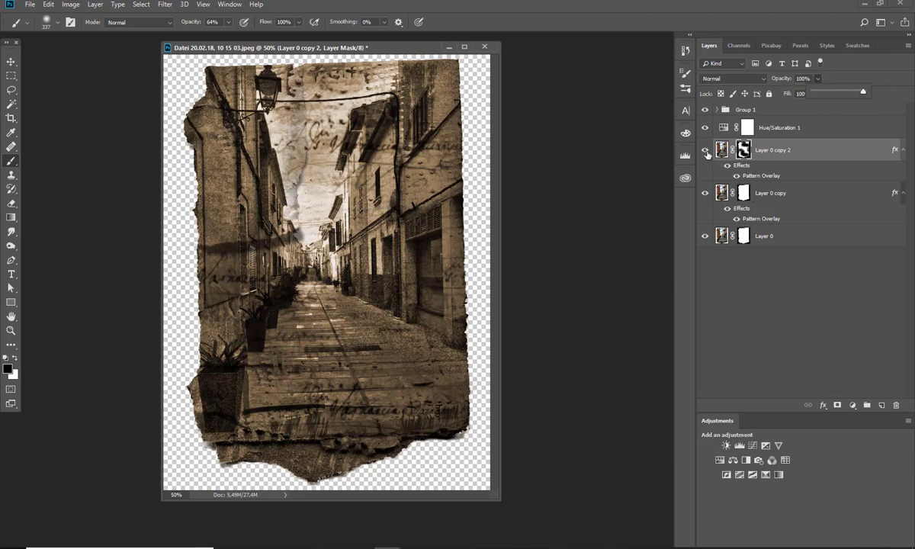
left_click(705, 150)
left_click(706, 150)
- Switch to the Move tool and show the History panel
left_click(10, 61)
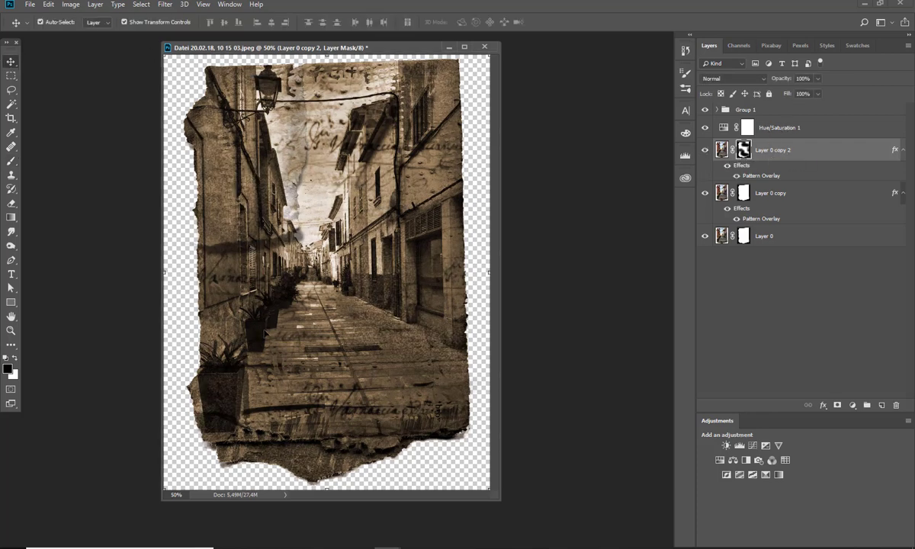
left_click(228, 5)
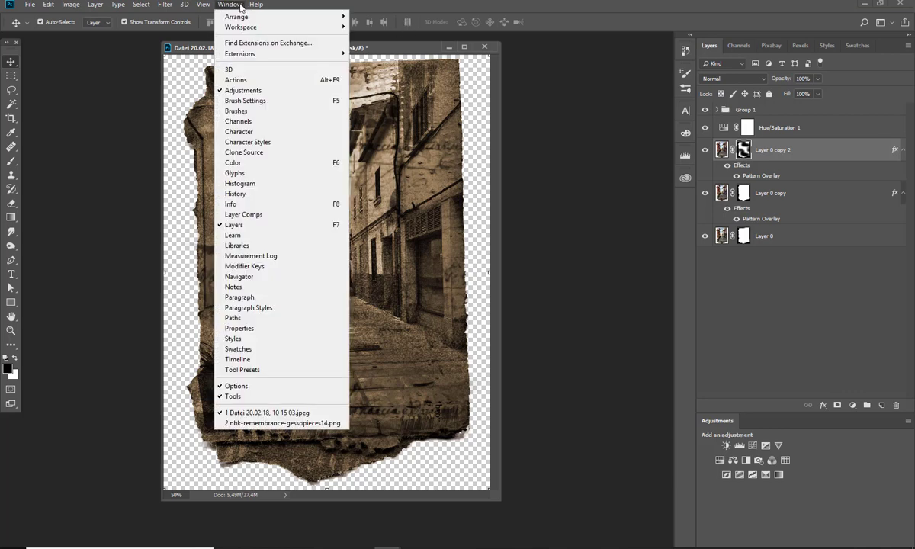
left_click(244, 195)
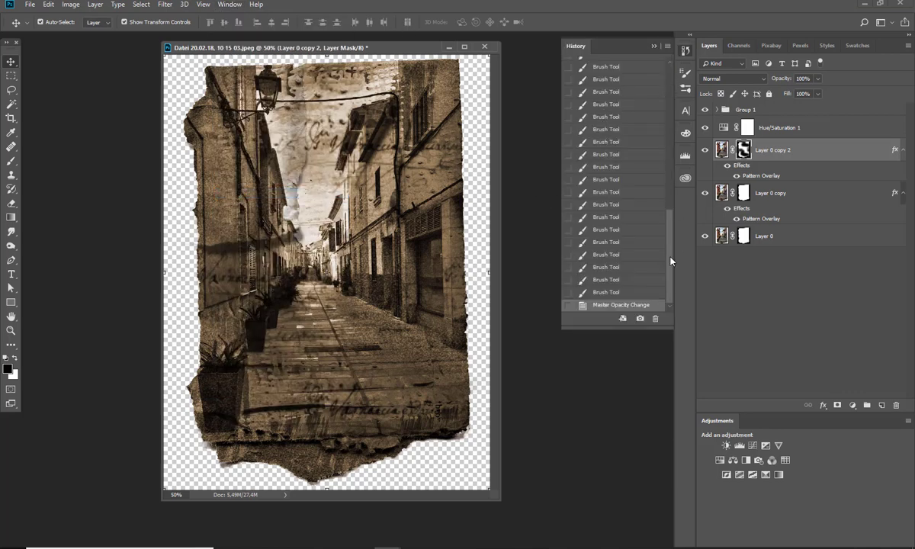
- Compare the original photo snapshot with the latest Master Opacity Change state, then shift the window left
left_click_drag(671, 262, 628, 76)
left_click(622, 68)
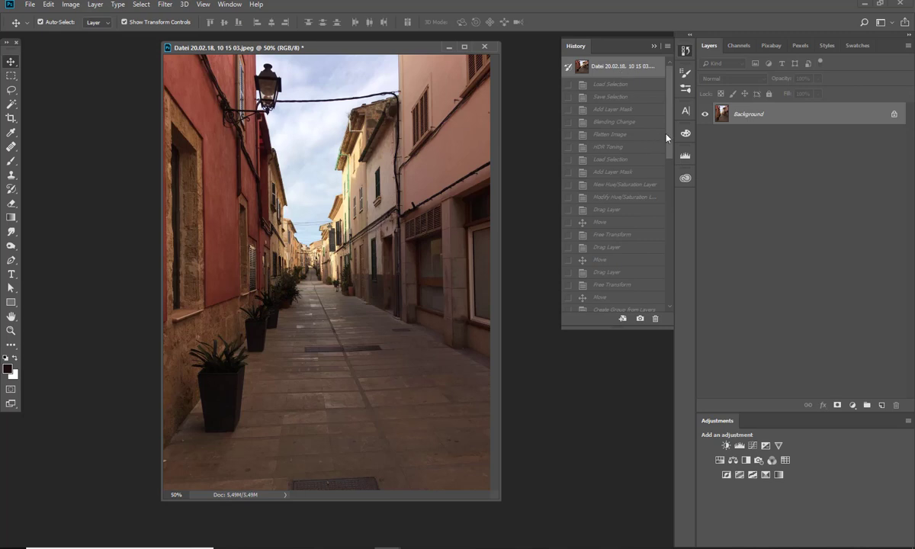
left_click_drag(668, 141, 673, 318)
left_click(614, 304)
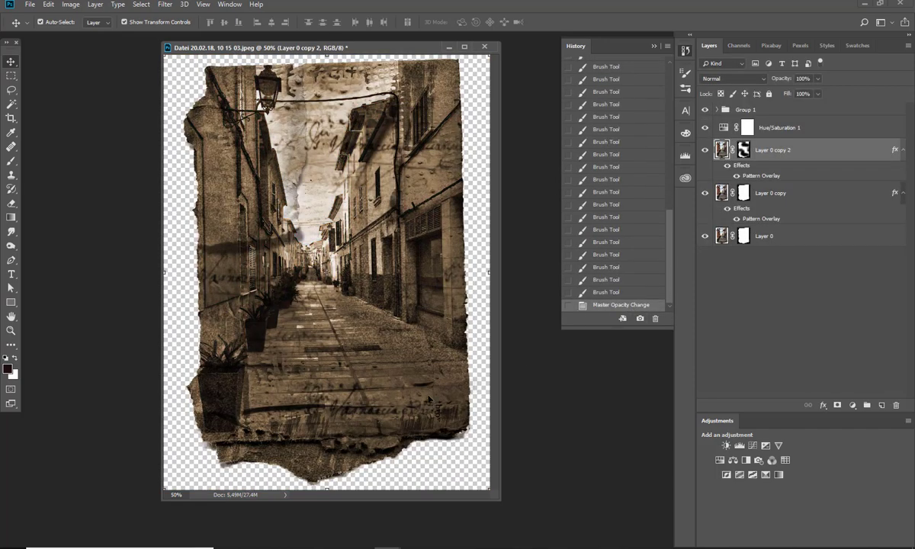
left_click_drag(319, 48, 297, 45)
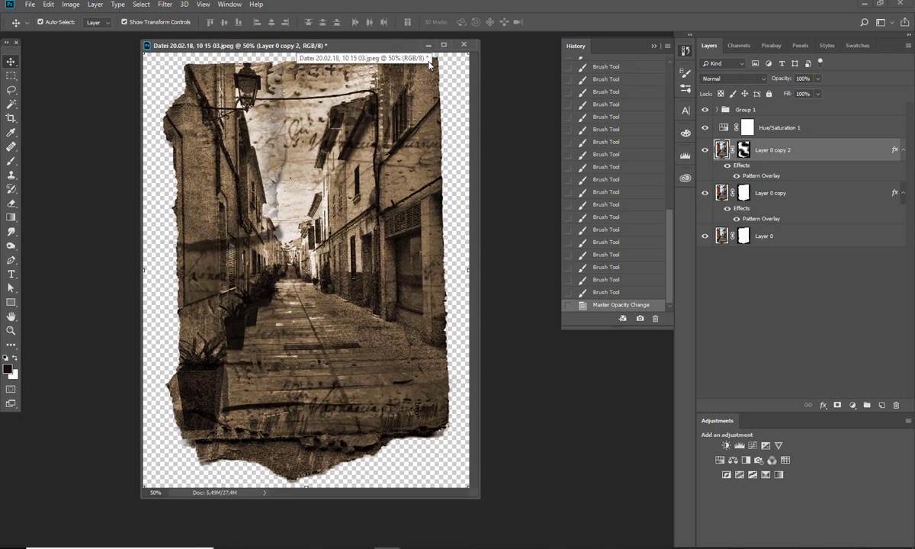